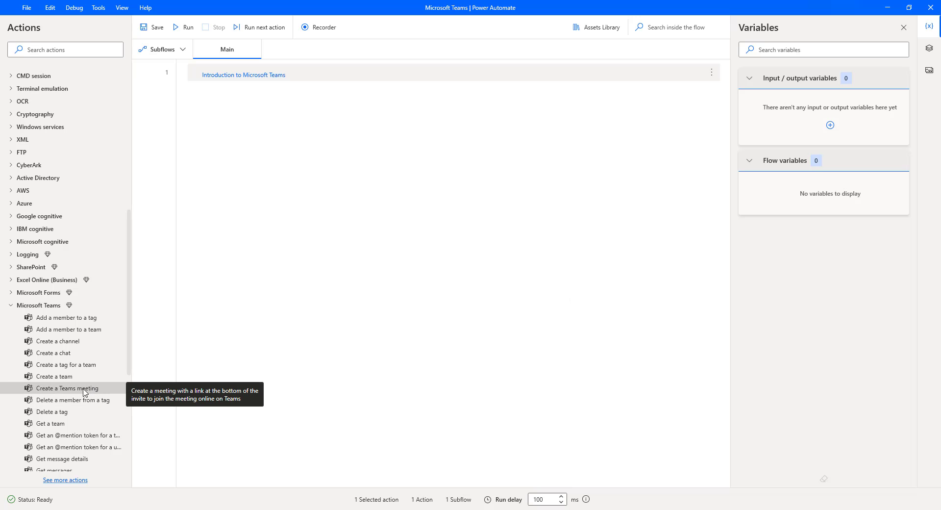
Add a Create a Teams meeting action to the end of the Main subflow and set its calendar id to Calendar.
left_click_drag(83, 388, 300, 260)
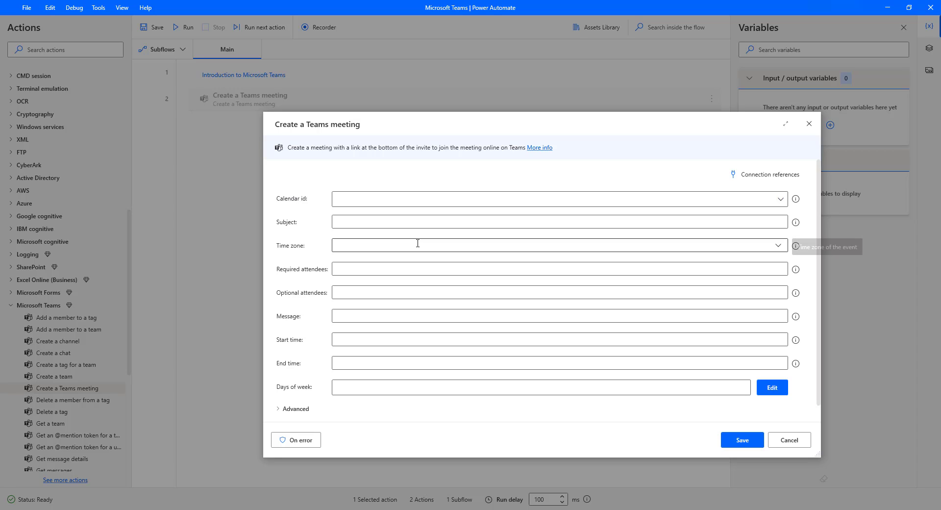
left_click(780, 200)
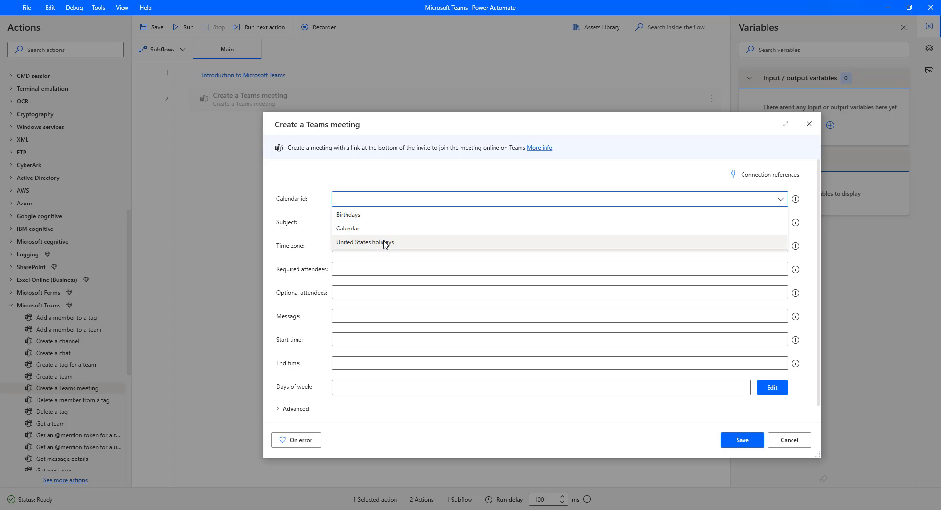
left_click(371, 229)
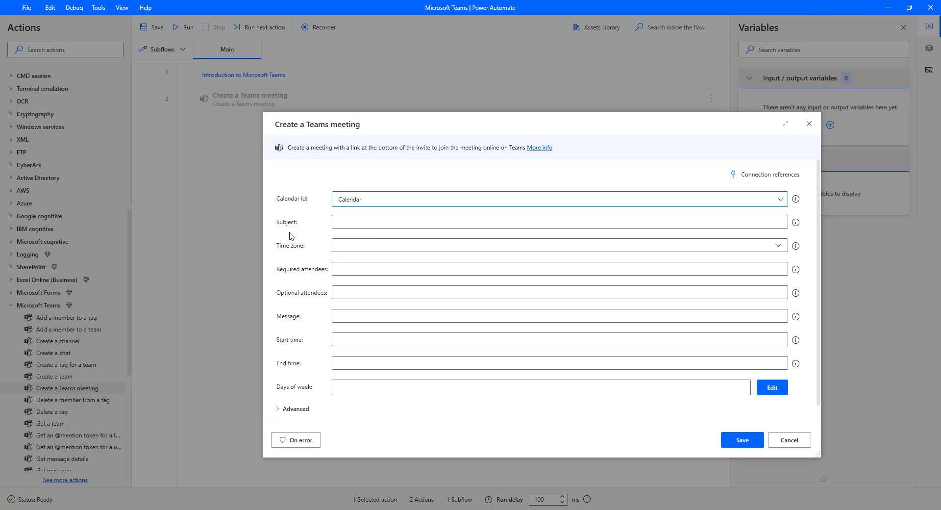
Set the meeting's subject to "Daily Sync Up" and its time zone to India Standard Time.
left_click(350, 226)
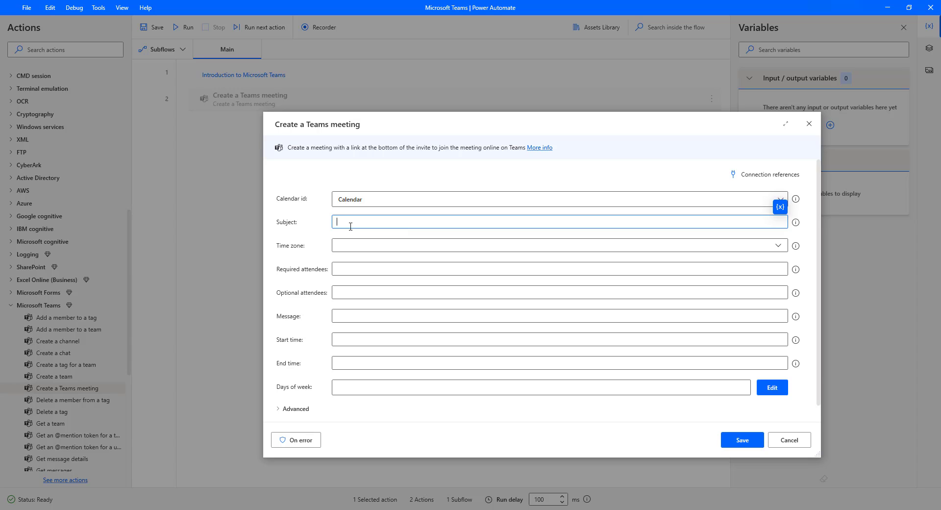
type("Daily Sync Up")
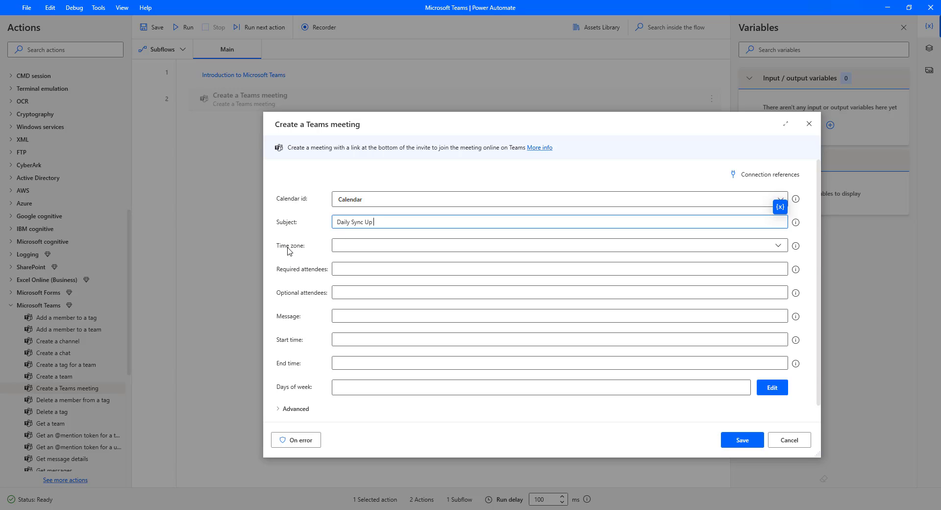
left_click(778, 245)
left_click(651, 268)
type("india")
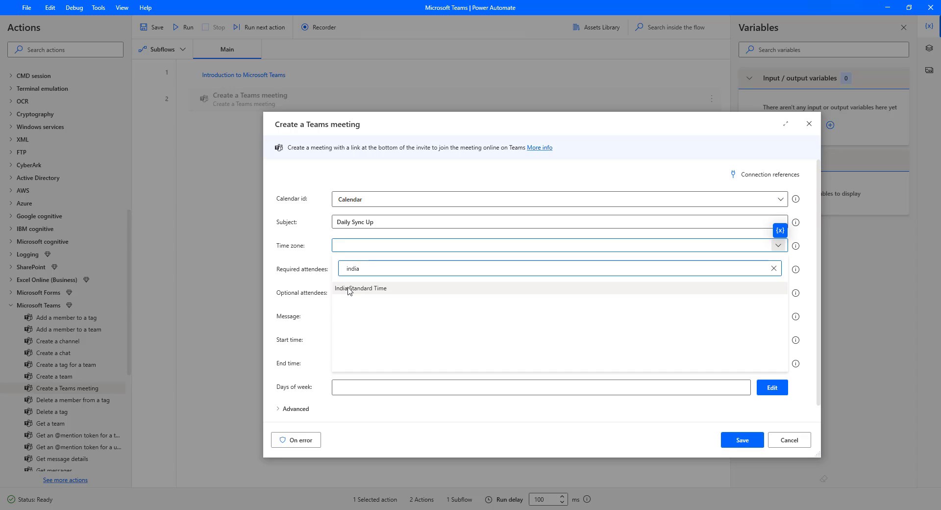
left_click(349, 289)
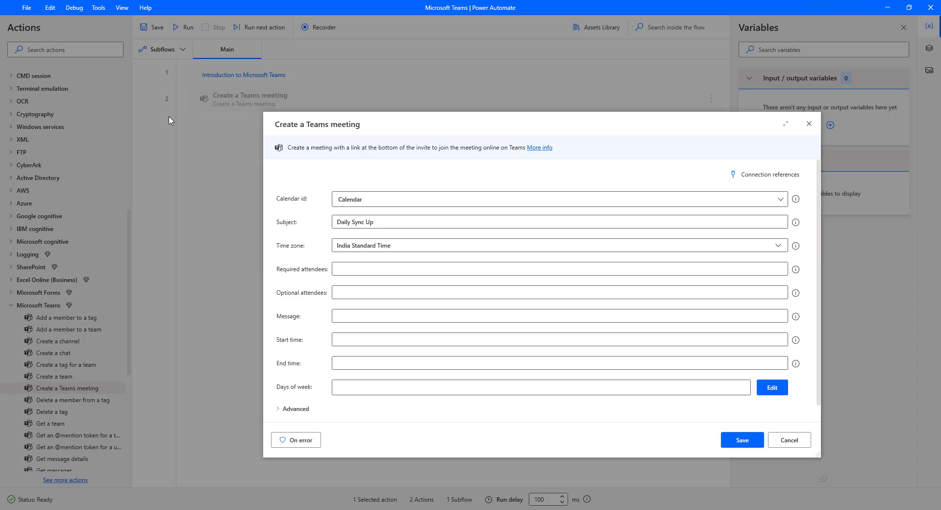
Fill in the required attendees with two e-mail addresses separated by a semicolon.
left_click(382, 269)
key("ctrl+v")
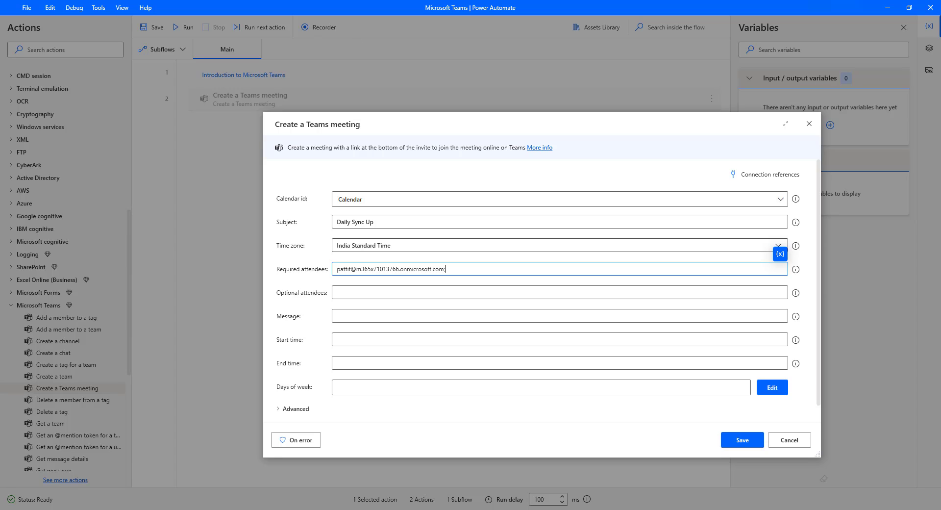
mouse_move(795, 245)
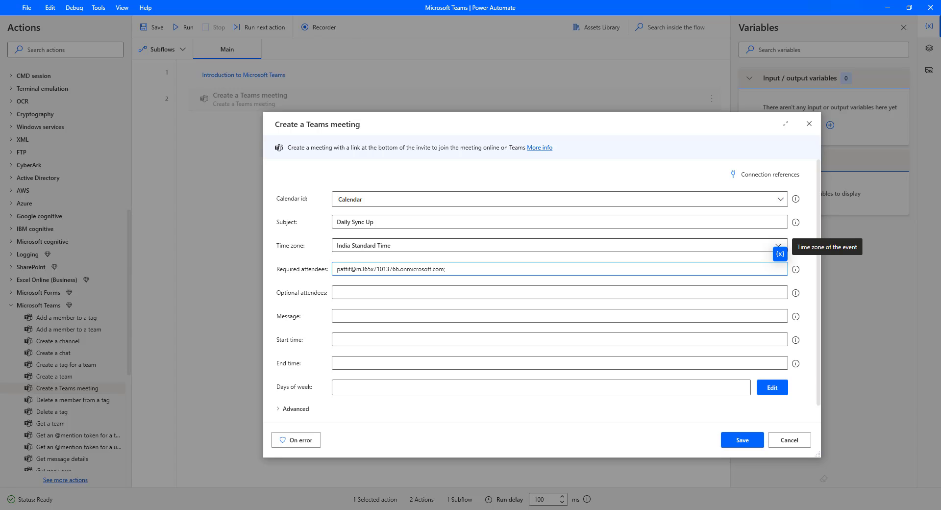
left_click(469, 271)
key("ctrl+v")
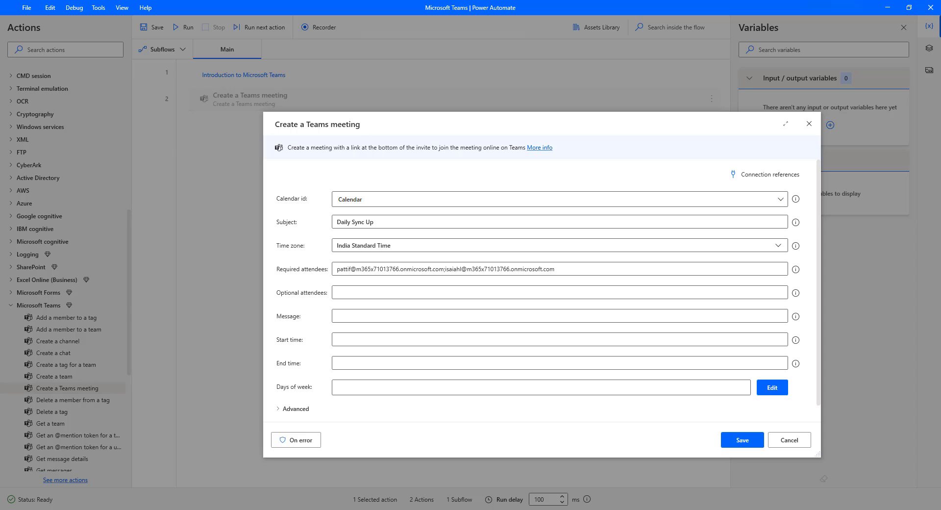
Enter one optional attendee's e-mail and the message "Dear All,This meeting is scheduled to discuss about our daily works. Thanks,Project manager".
left_click(342, 293)
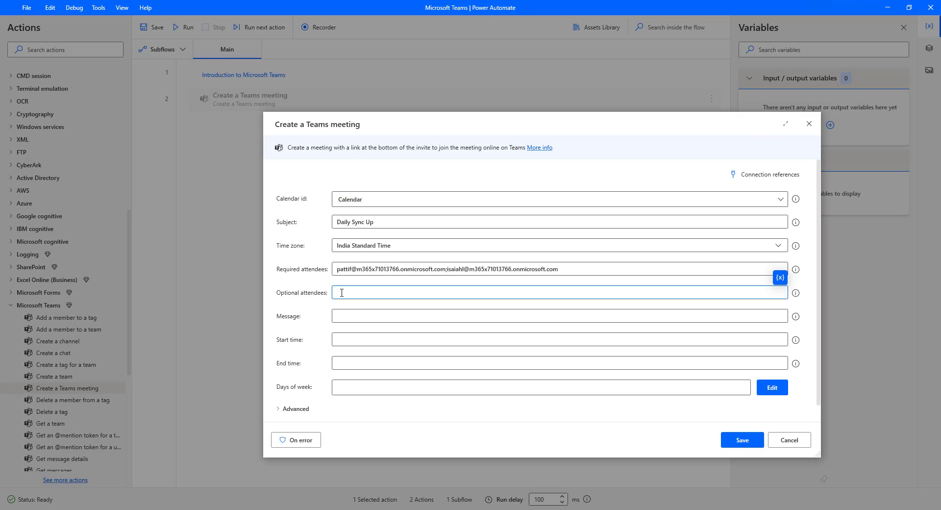
key("ctrl+v")
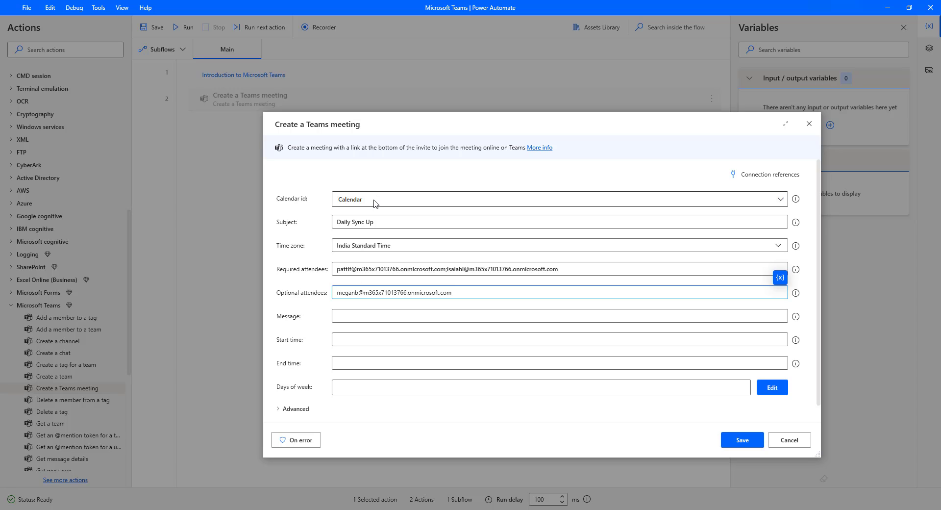
left_click(372, 320)
type("Dear All,This meeting is scheduled to discuss about our daily works. Thanks,Project manager")
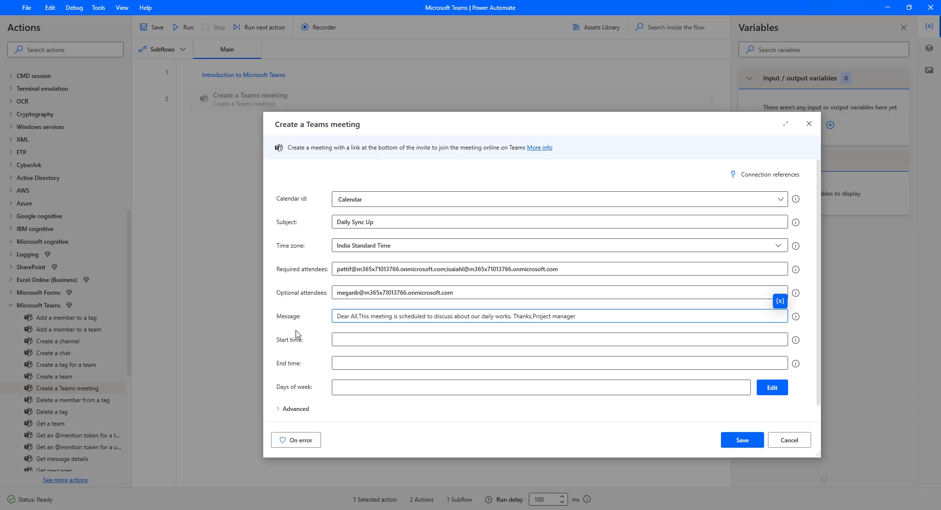
Set the meeting's start time to 2024-03-11T10:00:00.
scroll(300, 333, "down", 1)
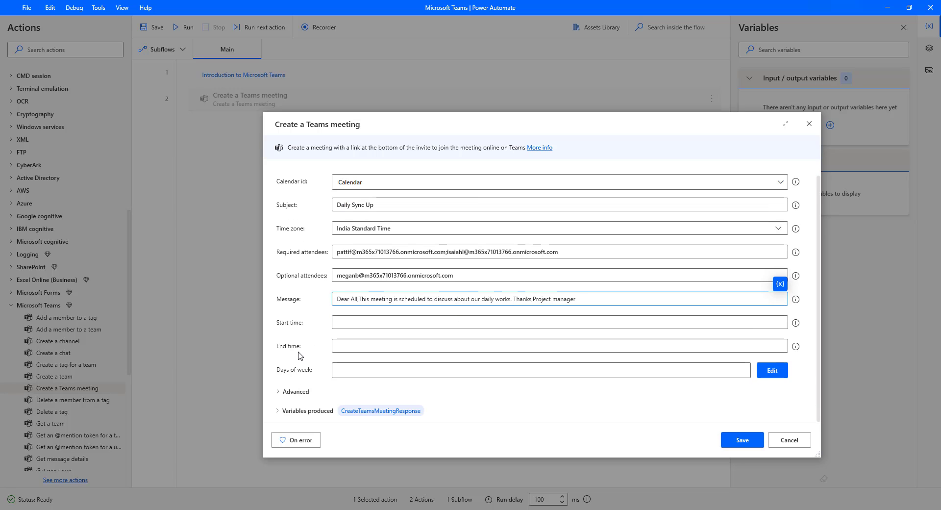
left_click(363, 322)
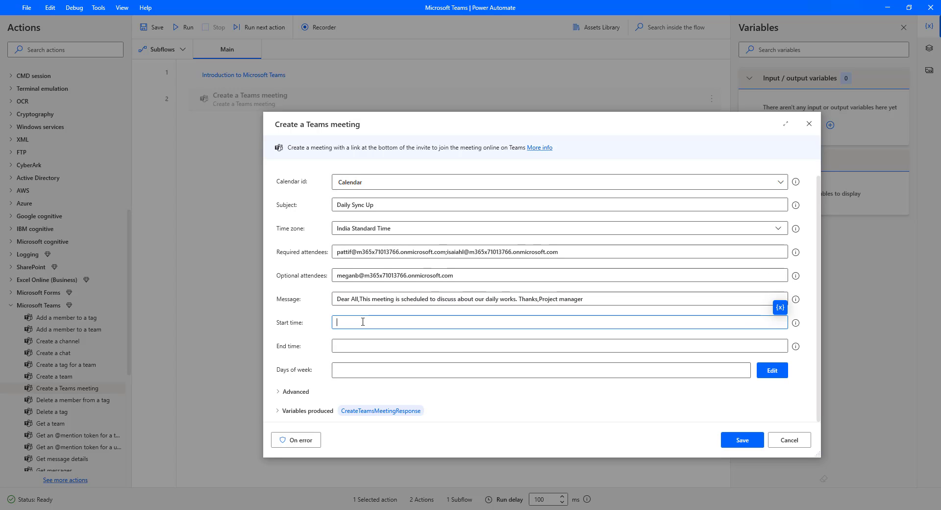
type("2024-03-")
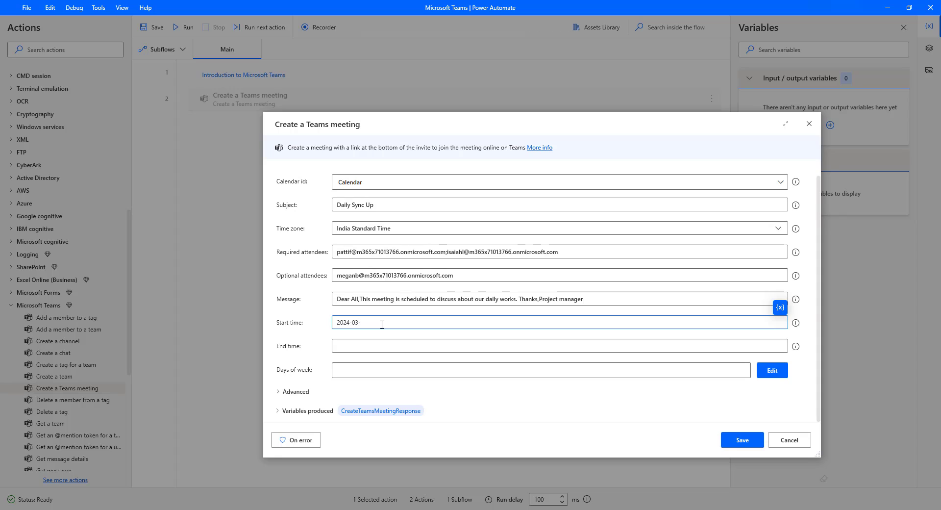
type("11")
type("T10:00")
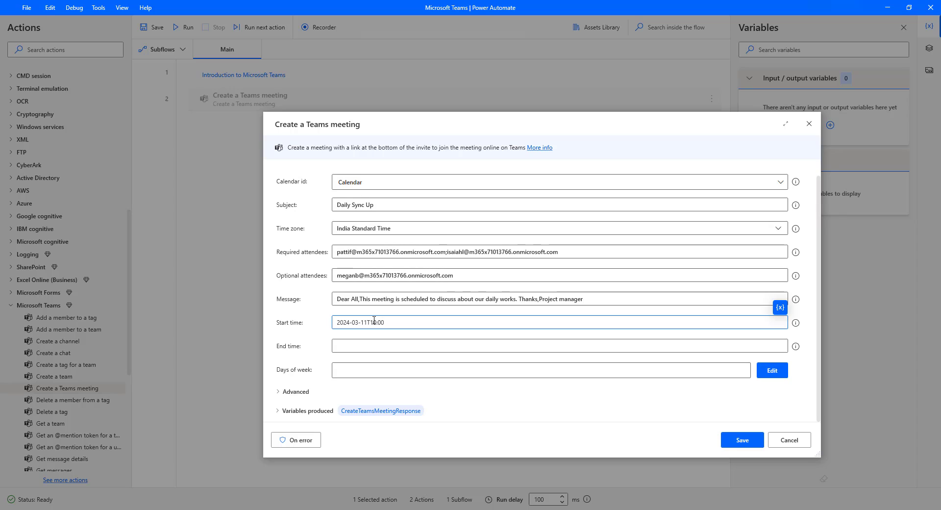
type(":00")
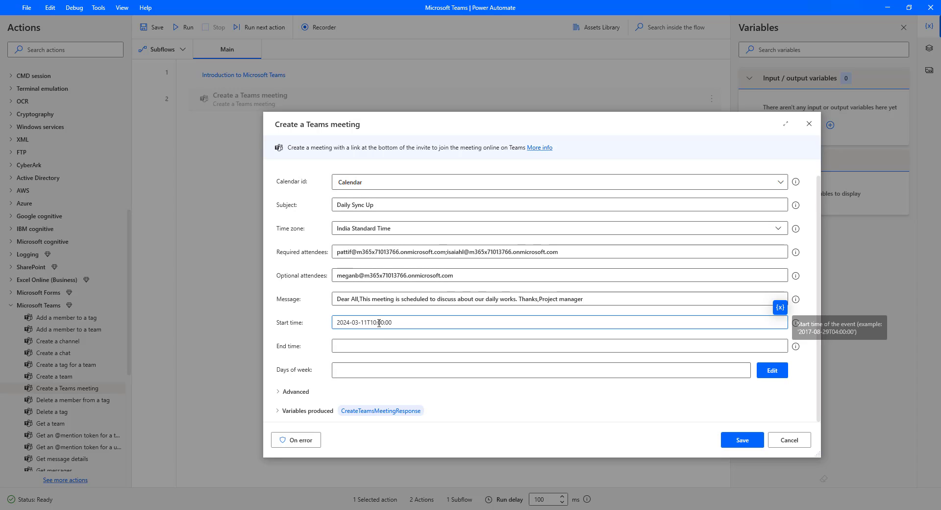
left_click(379, 323)
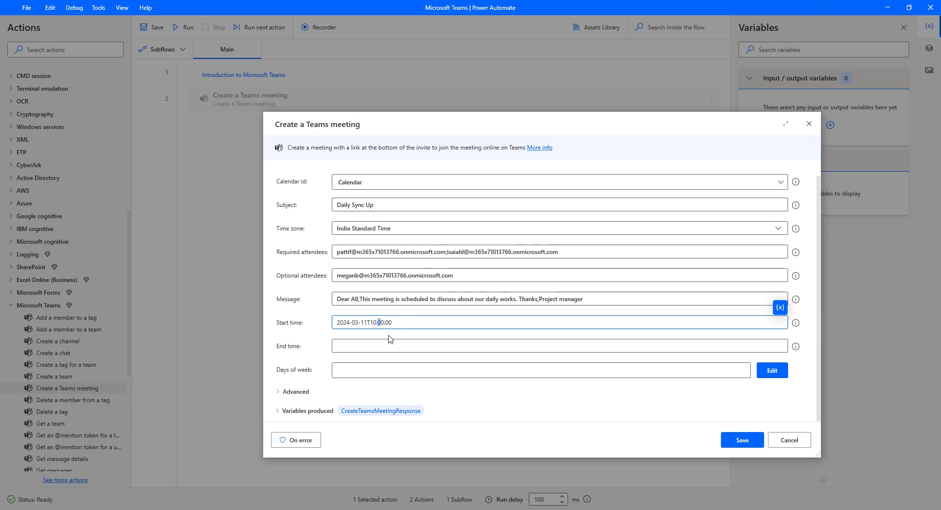
Set the meeting's end time to 2024-03-11T10:30:00.
left_click(367, 346)
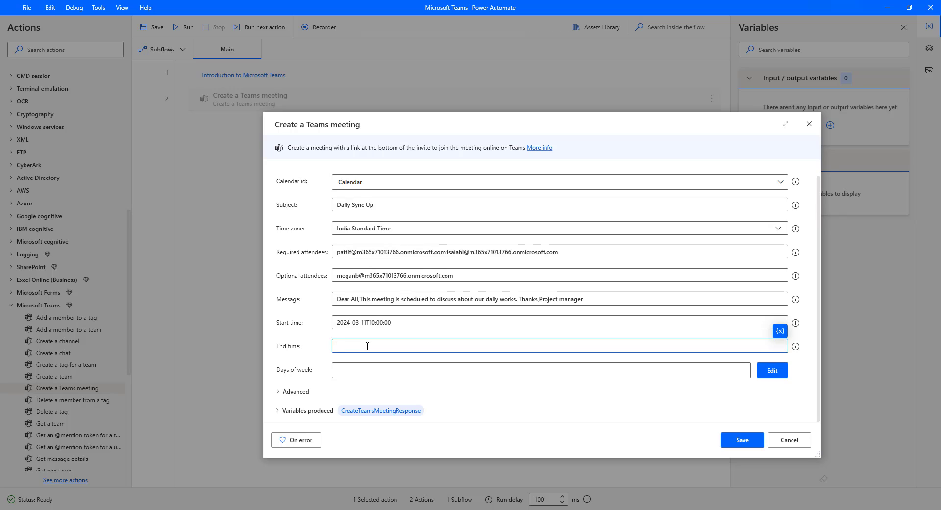
type("2024-03-11T10:30:00")
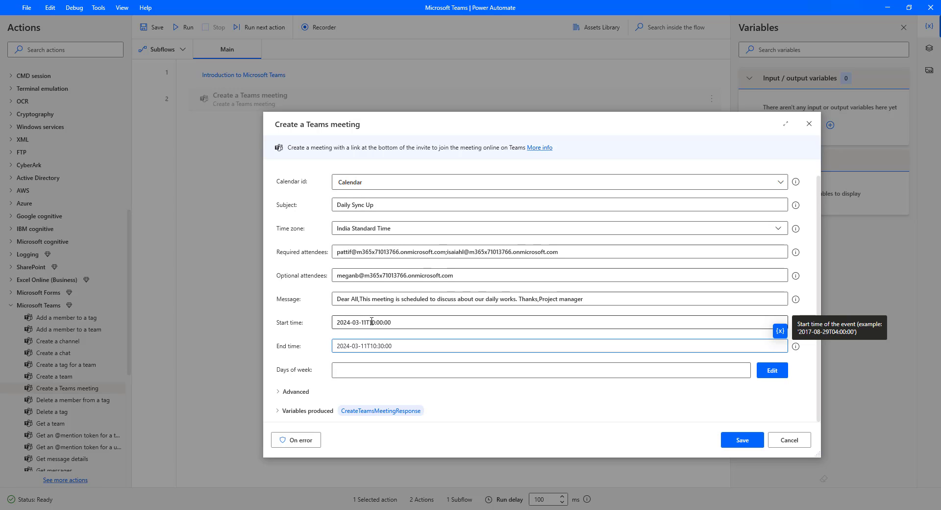
left_click_drag(391, 322, 371, 347)
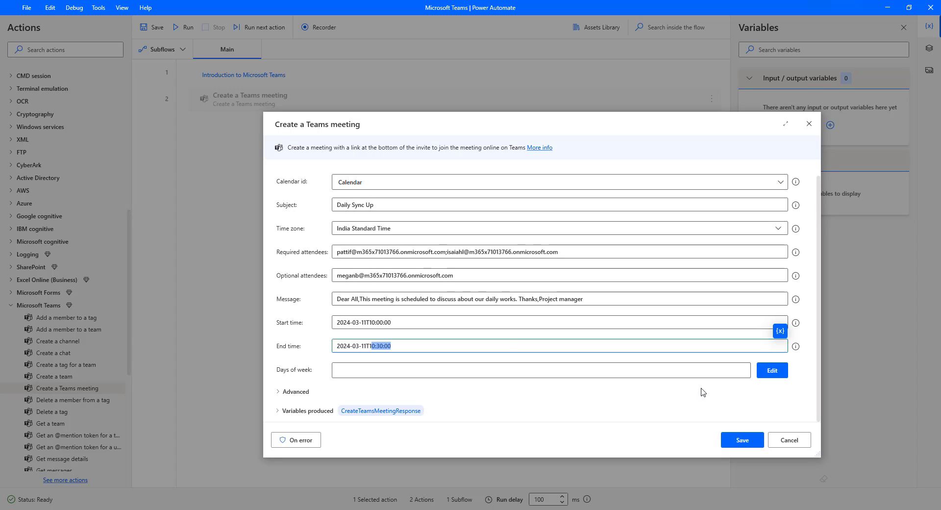
Set the meeting's days of week with a single list item reading "Monday,Wednesday,Thursday".
left_click(772, 370)
left_click(328, 210)
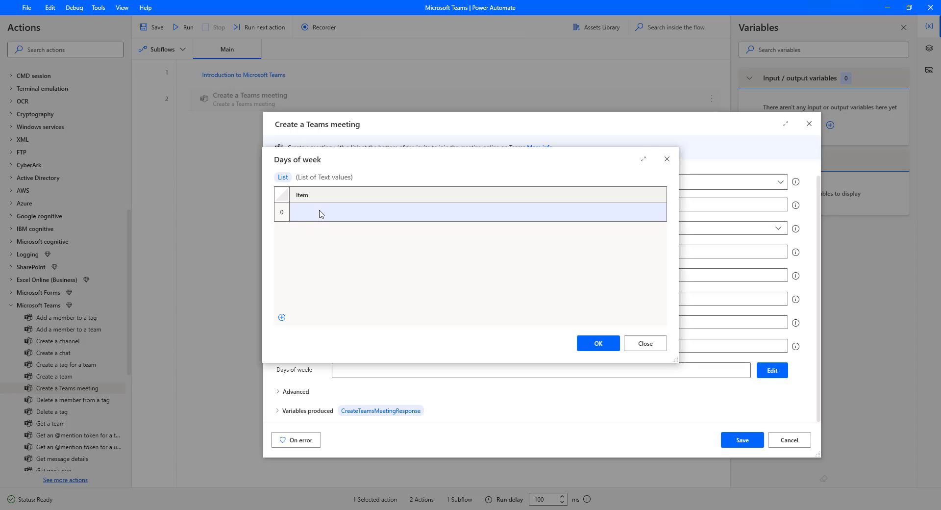
left_click(320, 210)
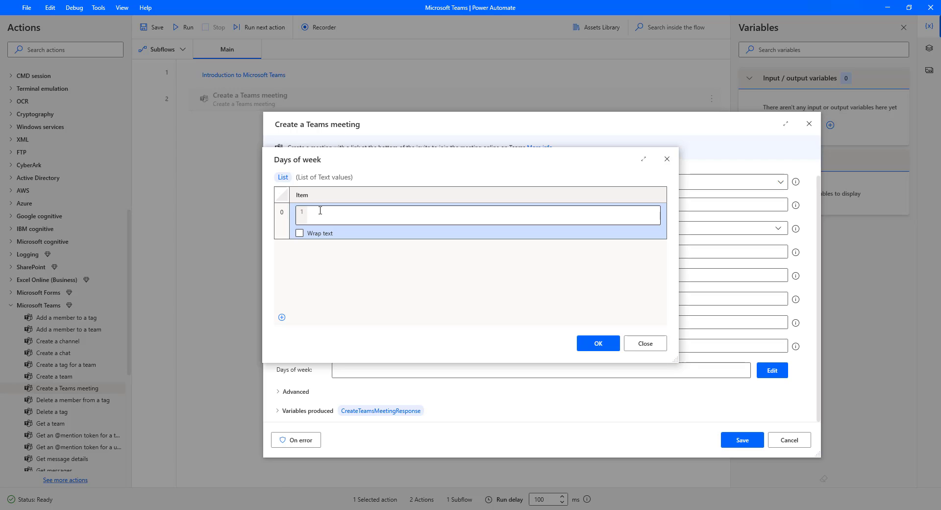
type("Monday,We")
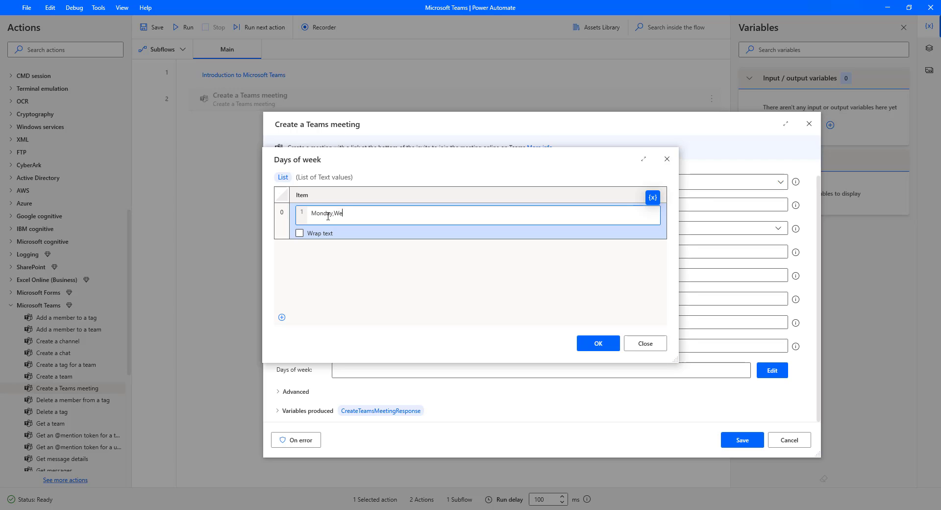
type("dnesday,Thursday")
left_click(597, 343)
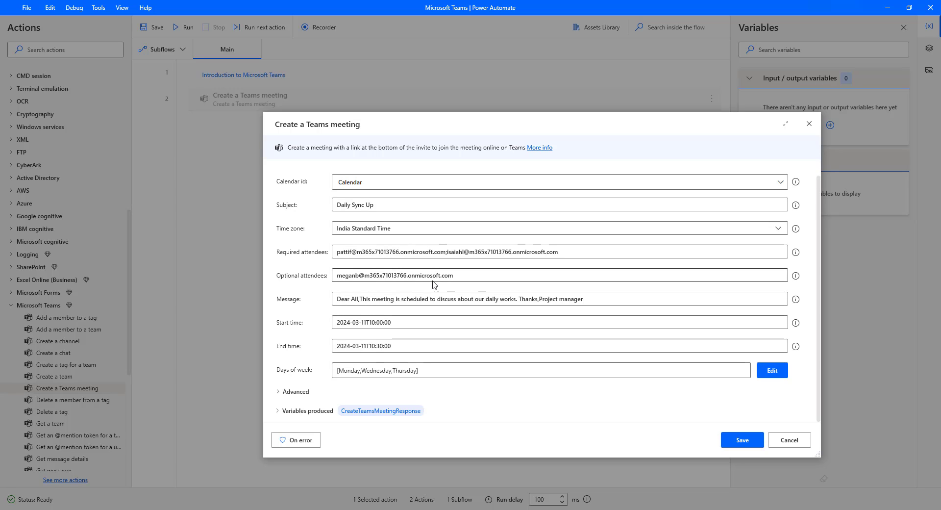
In the advanced meeting settings, set the importance to High and the all-day event option to False.
left_click(278, 392)
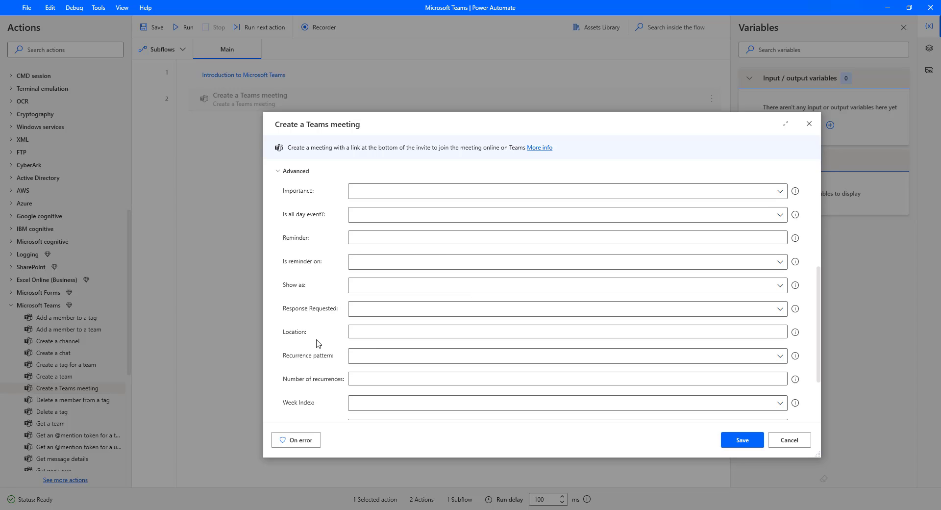
left_click(780, 194)
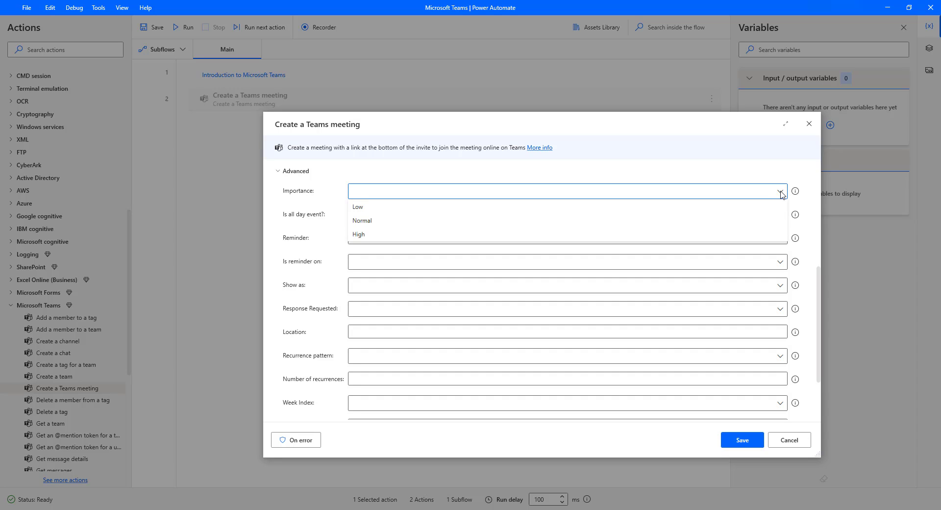
left_click(367, 235)
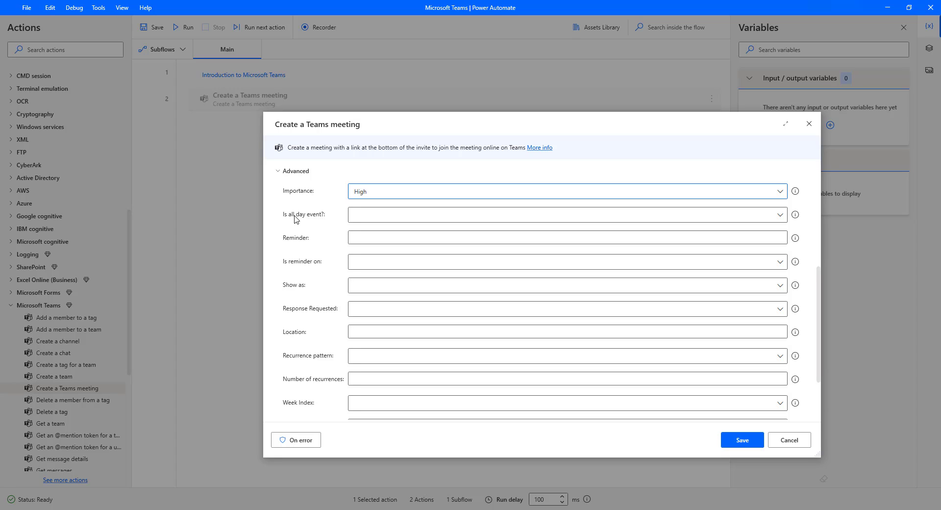
left_click(780, 215)
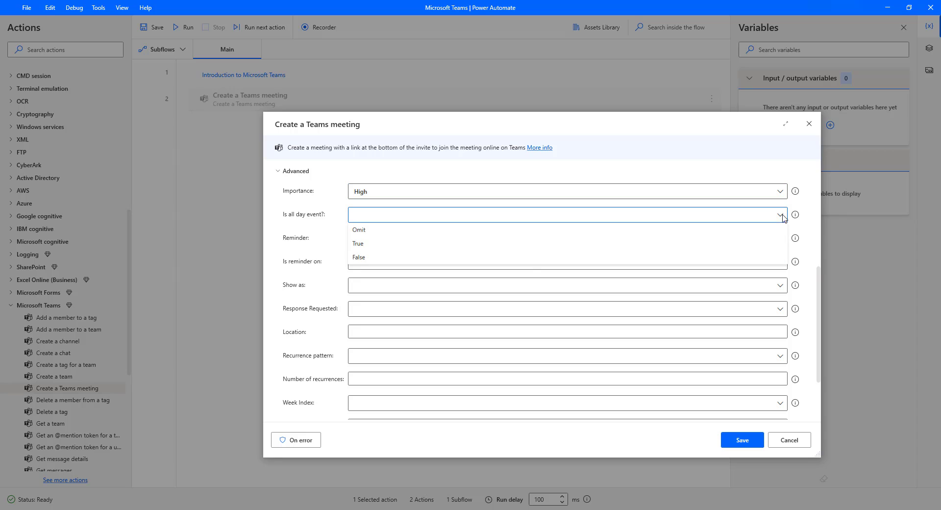
left_click(382, 258)
left_click(382, 258)
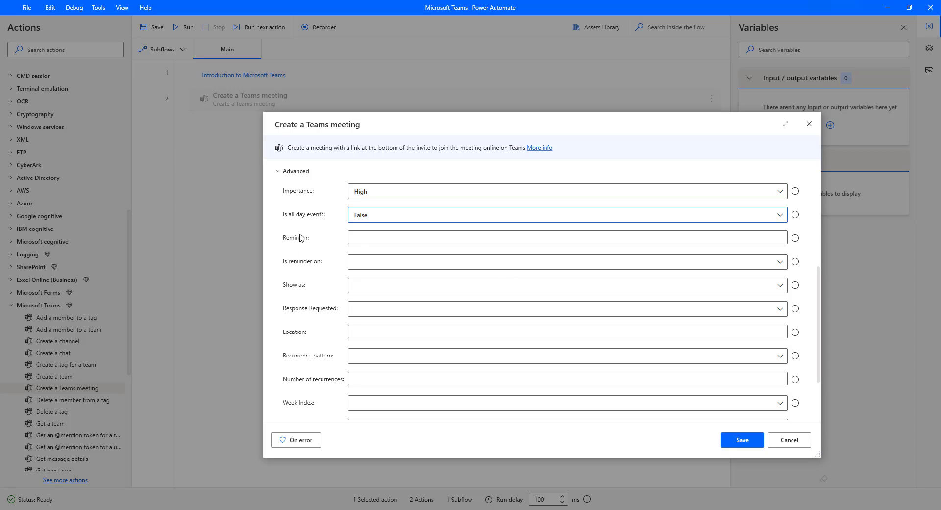
Set the meeting reminder to 15 minutes before the start and switch the reminder on with True.
left_click(366, 241)
type("1")
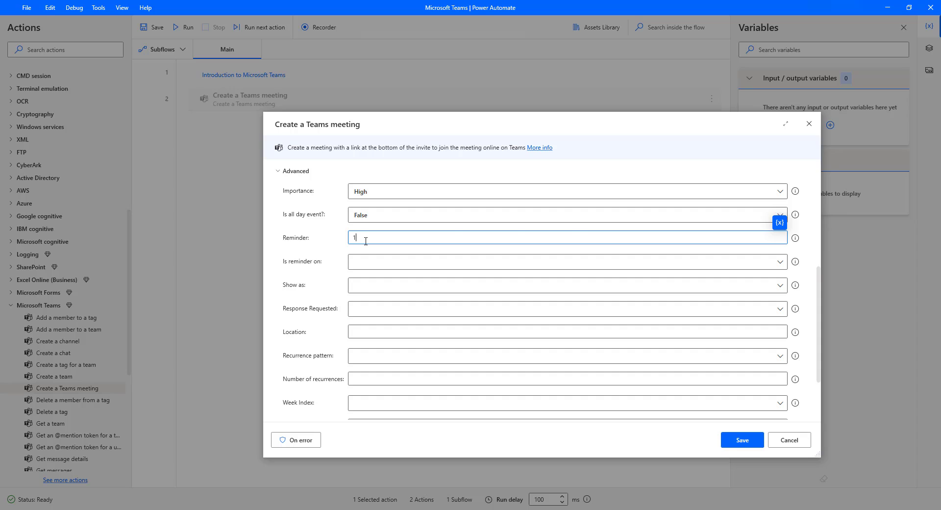
type("5")
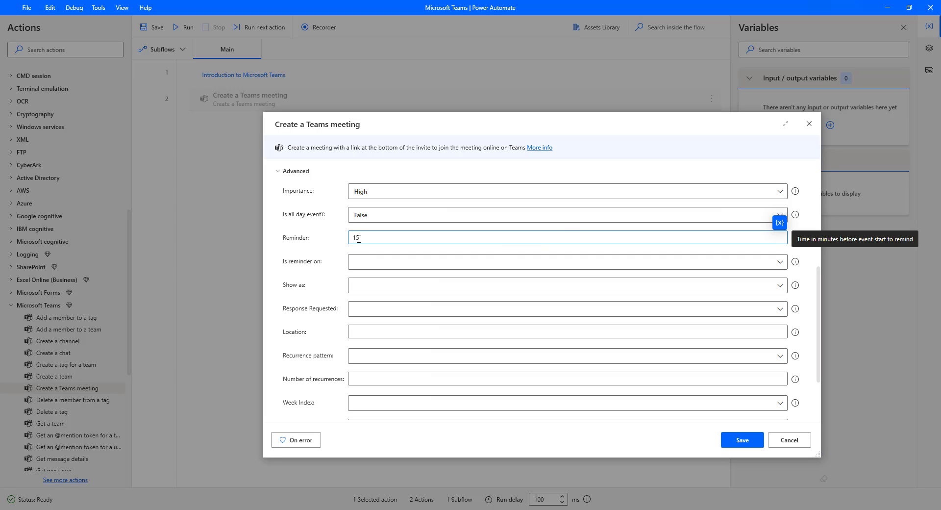
key("ctrl+a")
key("Right")
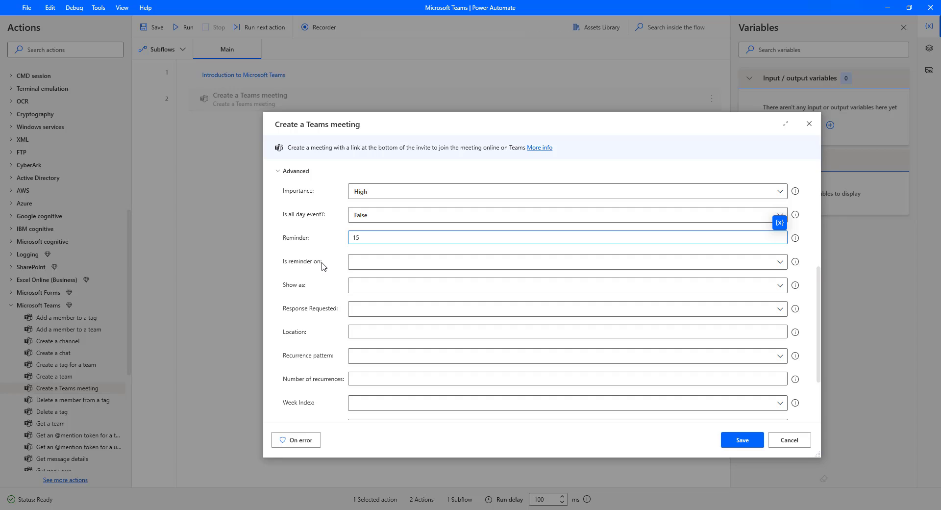
left_click(780, 264)
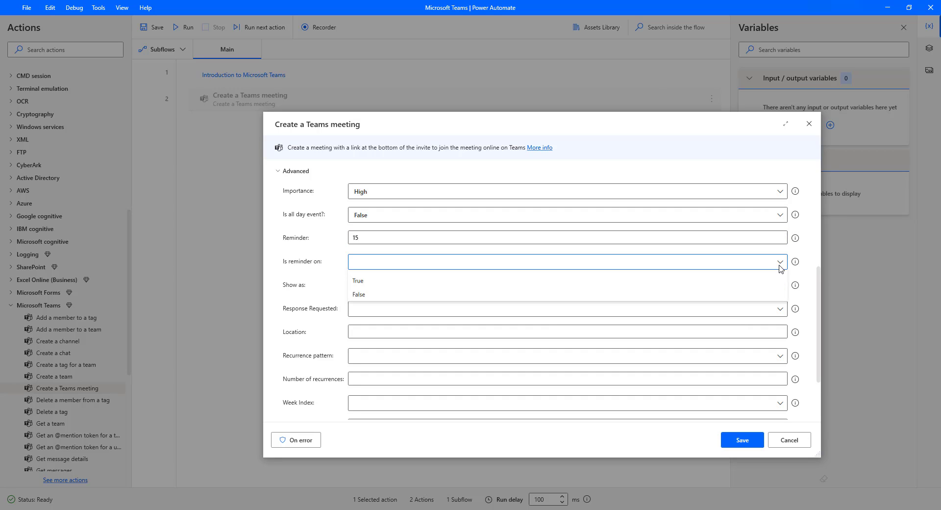
left_click(382, 292)
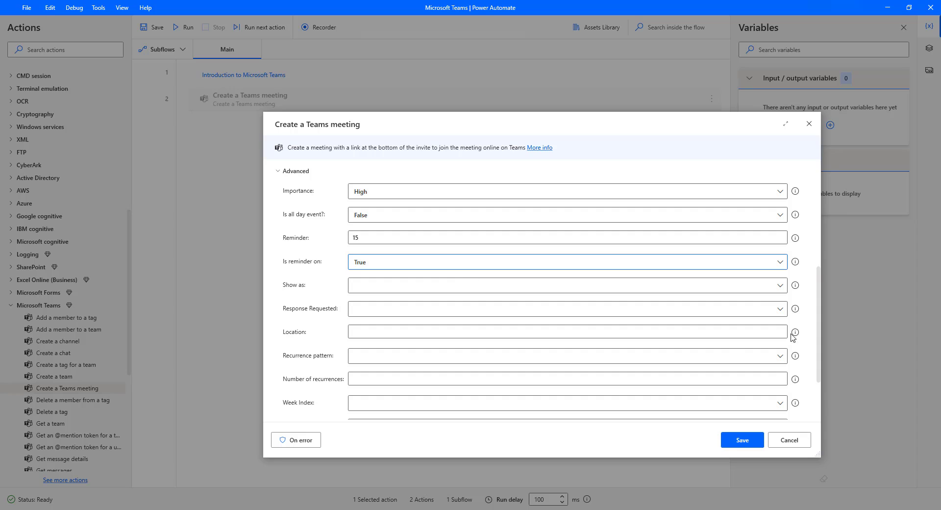
Set the meeting to show as busy and set Response Requested to True.
left_click(780, 289)
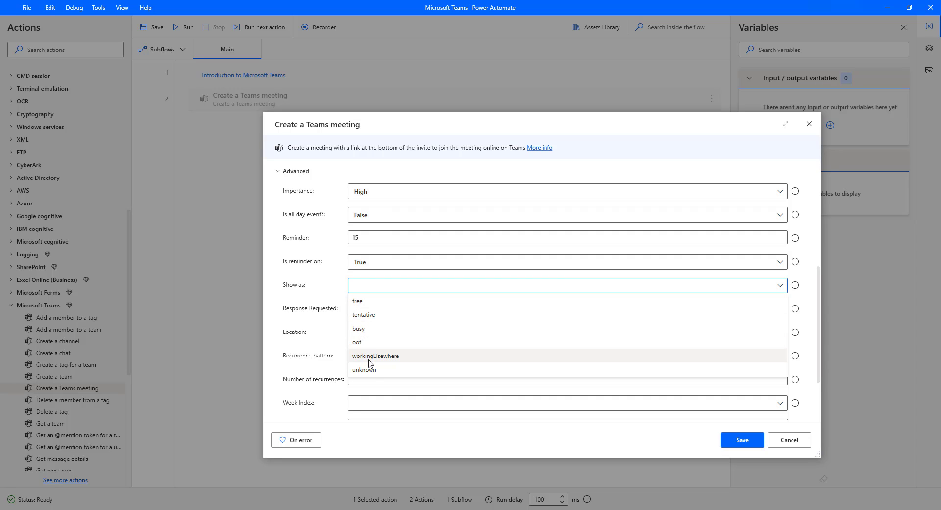
left_click(365, 329)
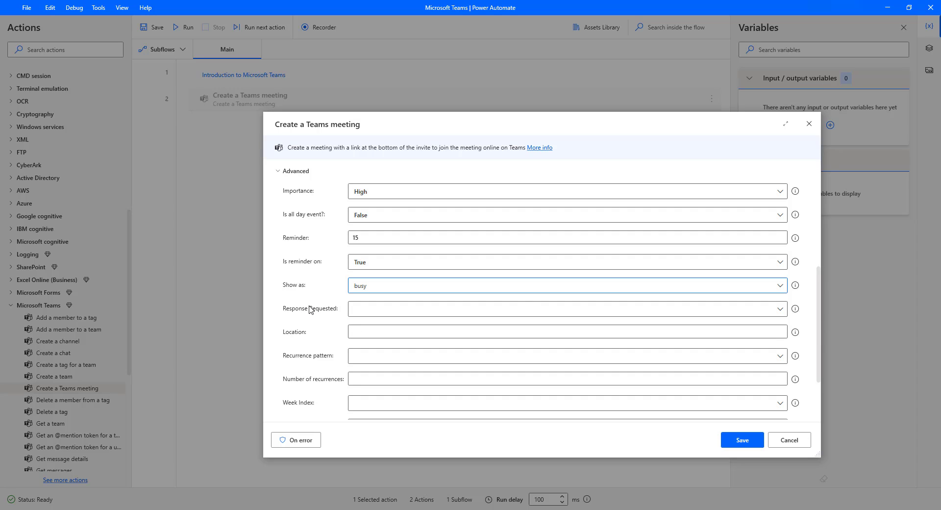
left_click(780, 309)
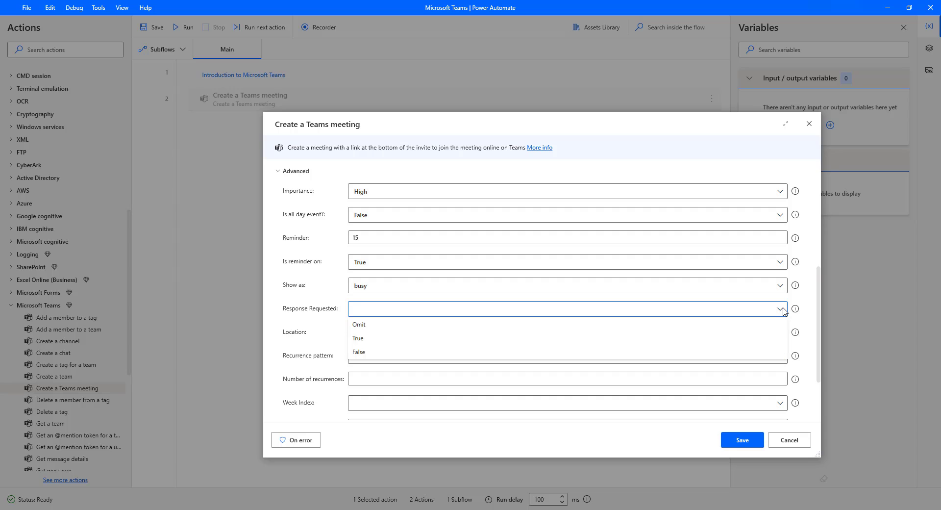
left_click(371, 341)
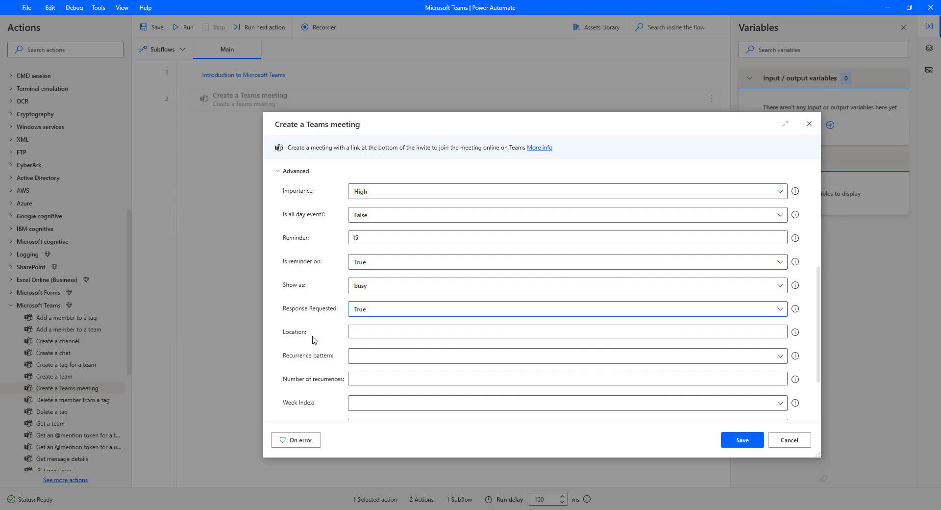
Set the meeting's location to India and its recurrence pattern to Daily.
left_click(397, 333)
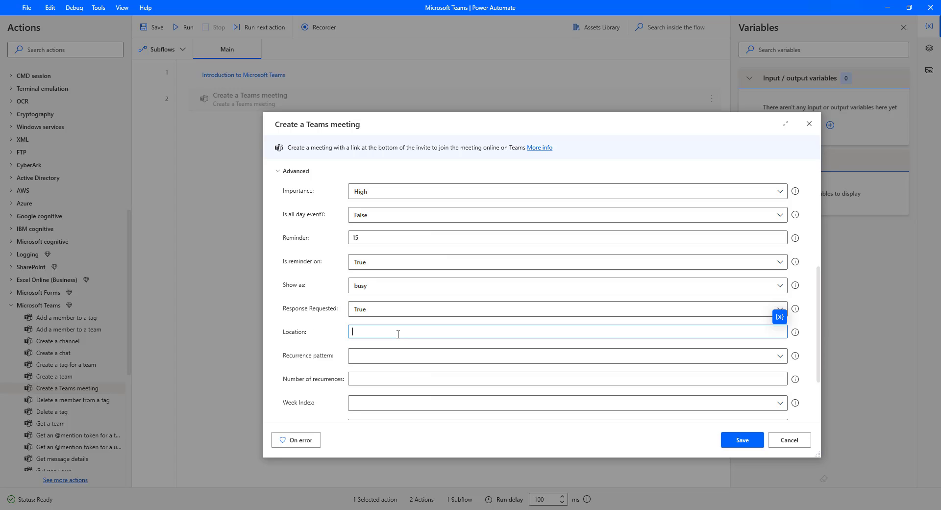
type("India")
scroll(310, 361, "down", 1)
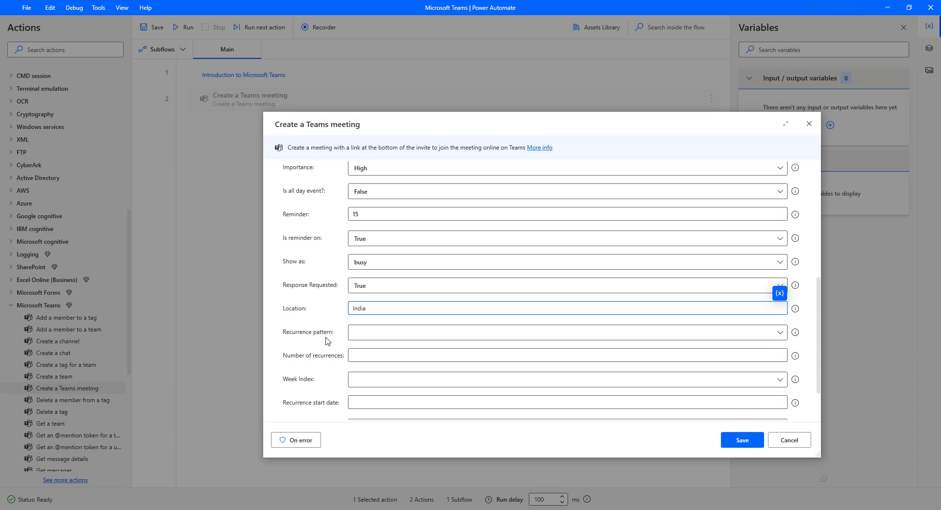
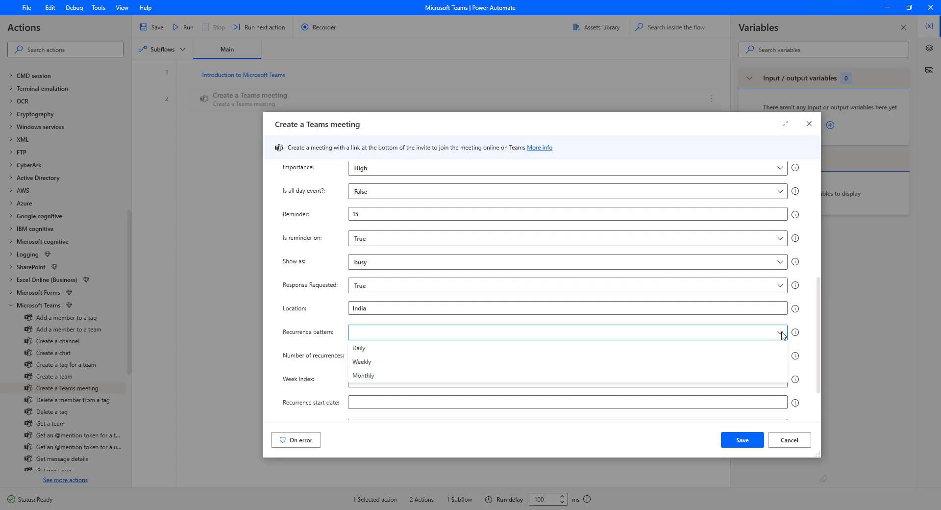
left_click(385, 349)
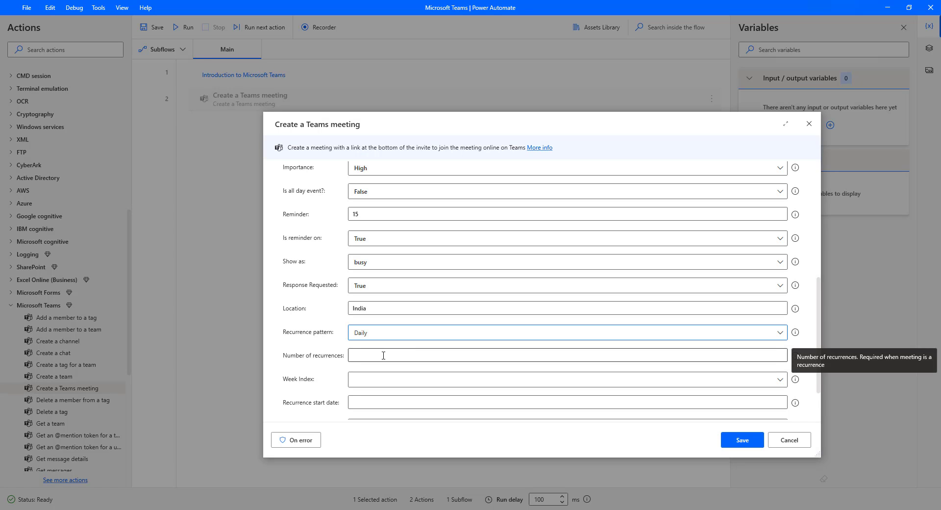
Set the meeting's number of recurrences to 2 and look through the week index options without choosing one.
left_click(383, 355)
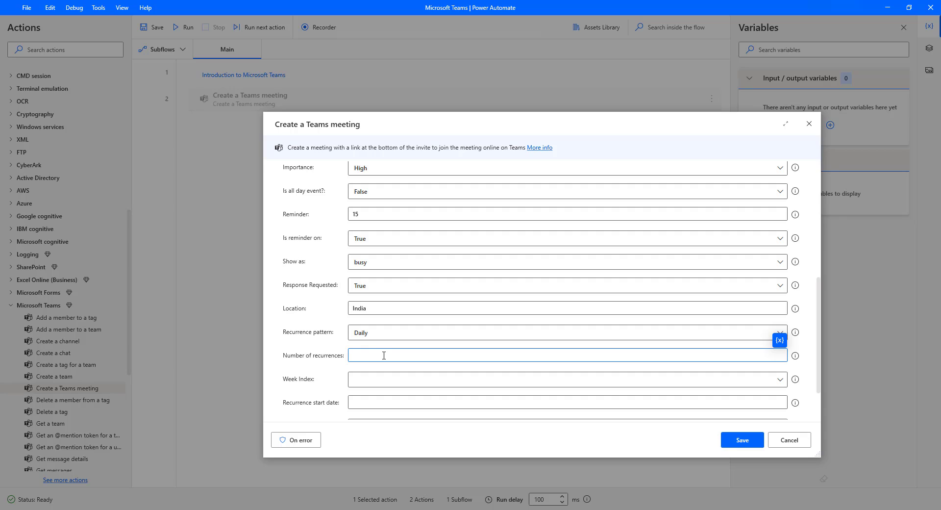
type("2")
scroll(315, 372, "down", 1)
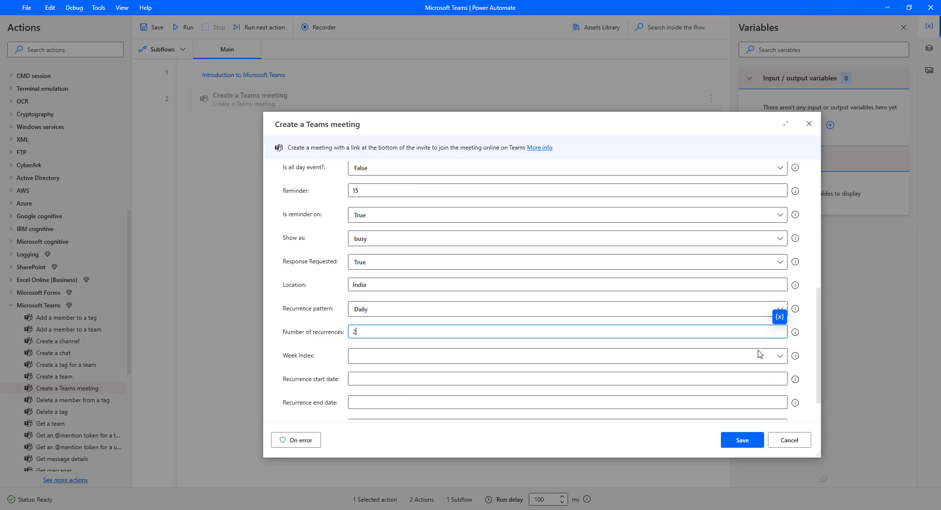
left_click(783, 361)
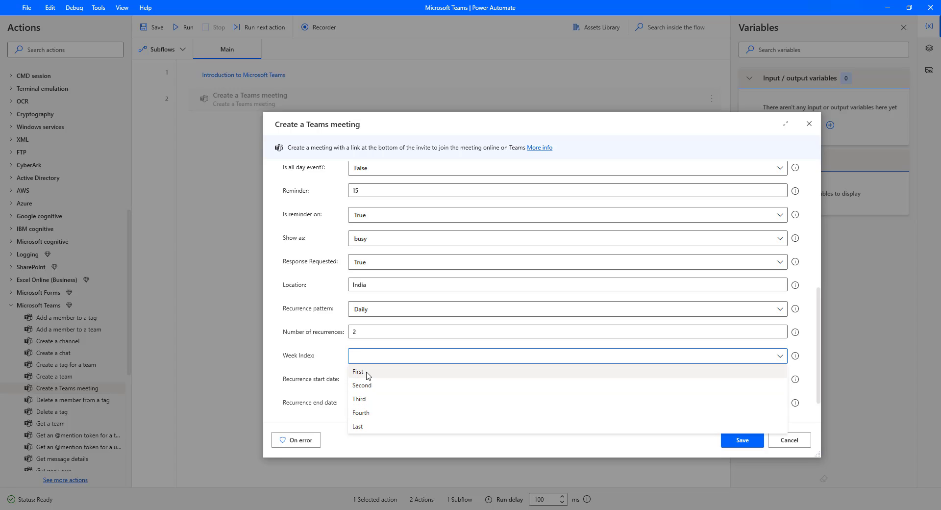
left_click(331, 367)
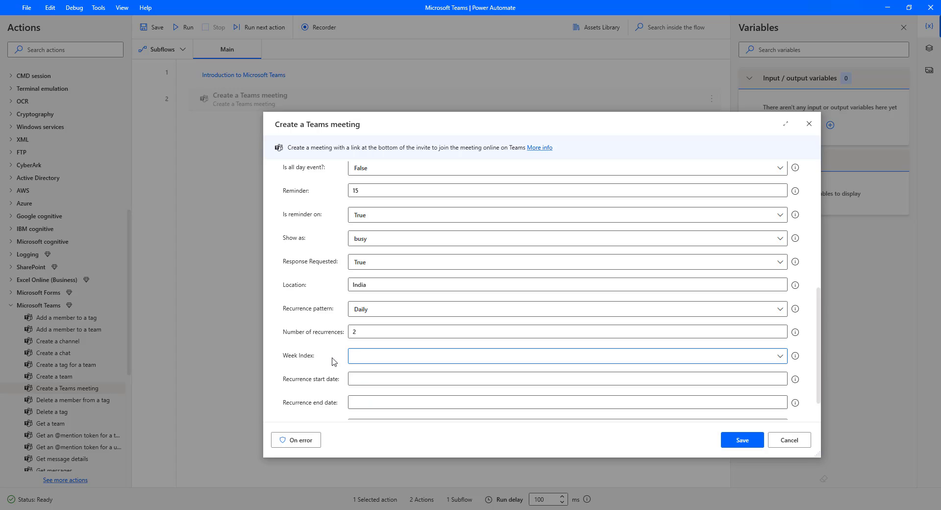
Set the recurrence start date to 2024-03-11 and the recurrence end date to 2024-03-31.
scroll(332, 361, "down", 1)
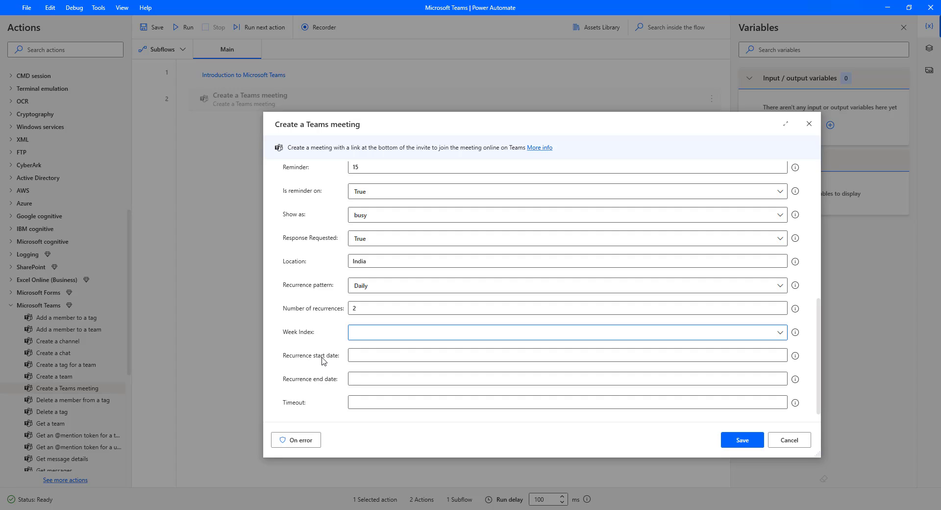
left_click(372, 351)
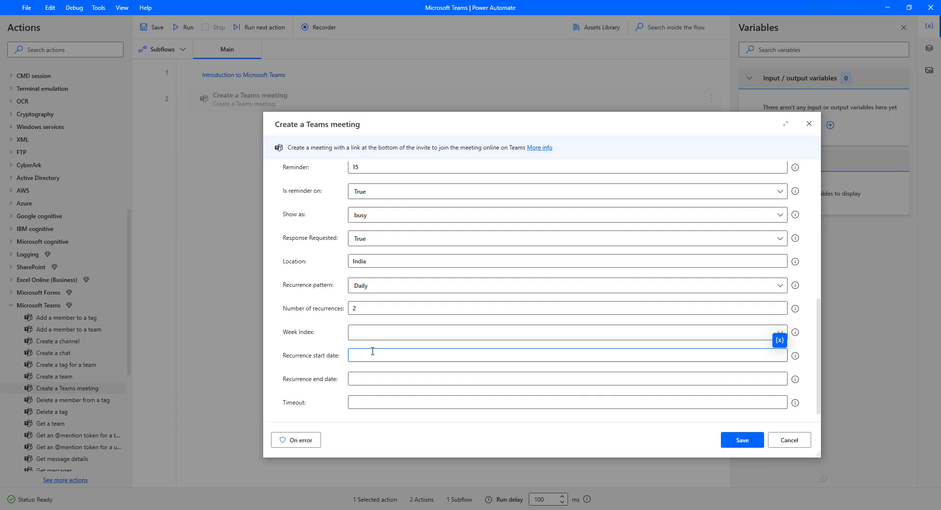
type("2024-03-11")
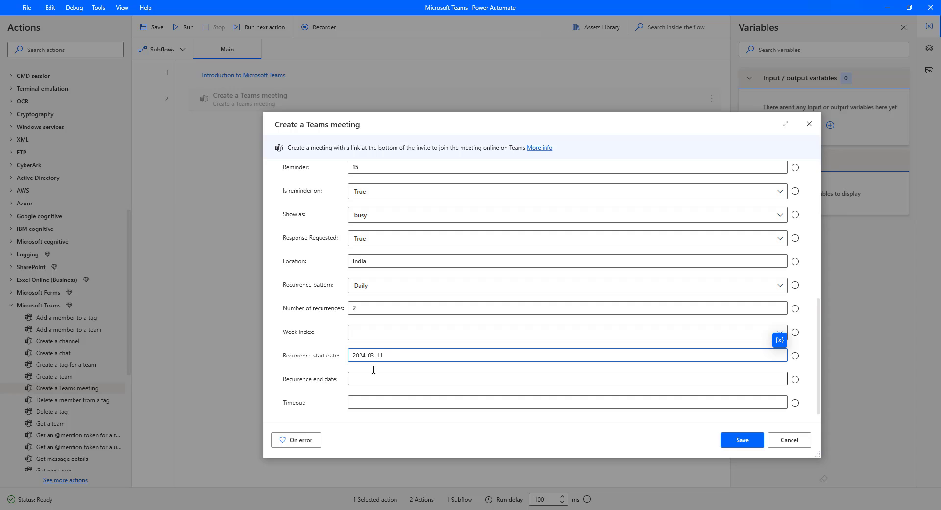
left_click(360, 382)
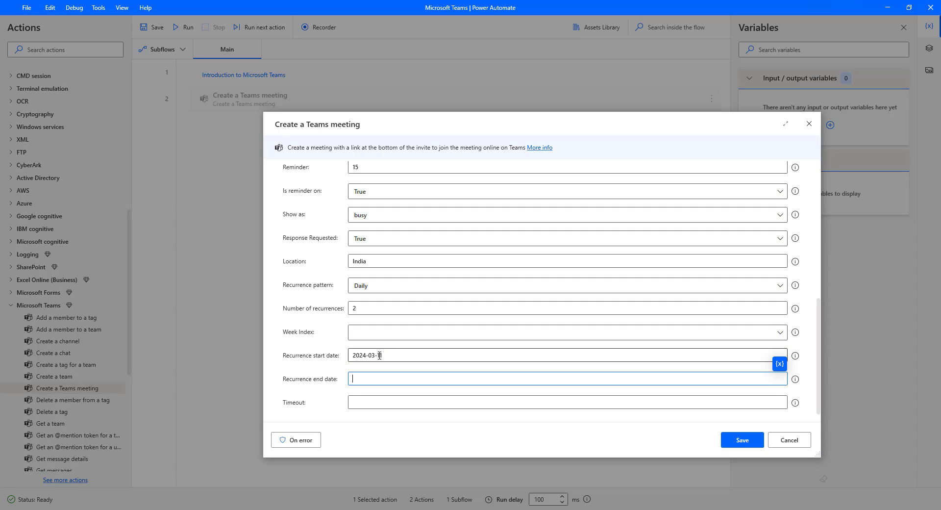
left_click(354, 363)
left_click(370, 379)
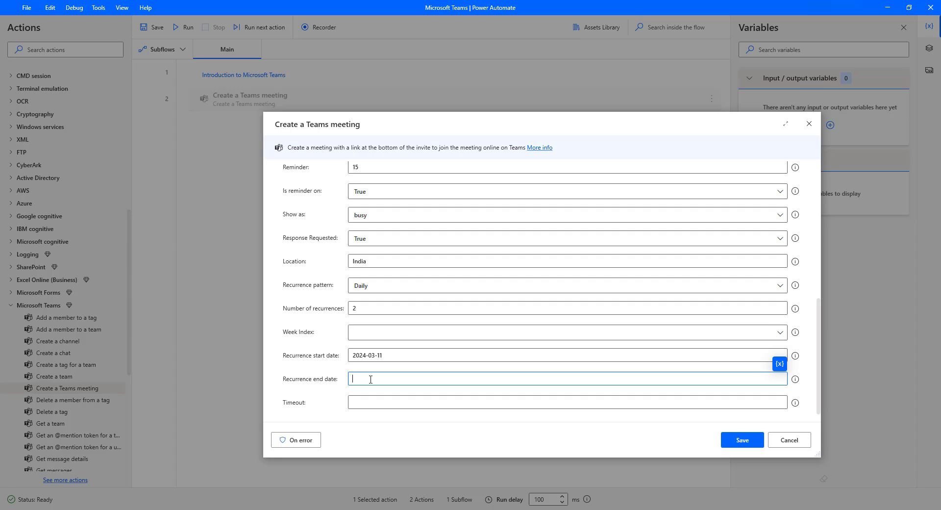
type("2024-03-")
type("31")
Review the meeting's settings and save the Create a Teams meeting action.
scroll(582, 375, "down", 1)
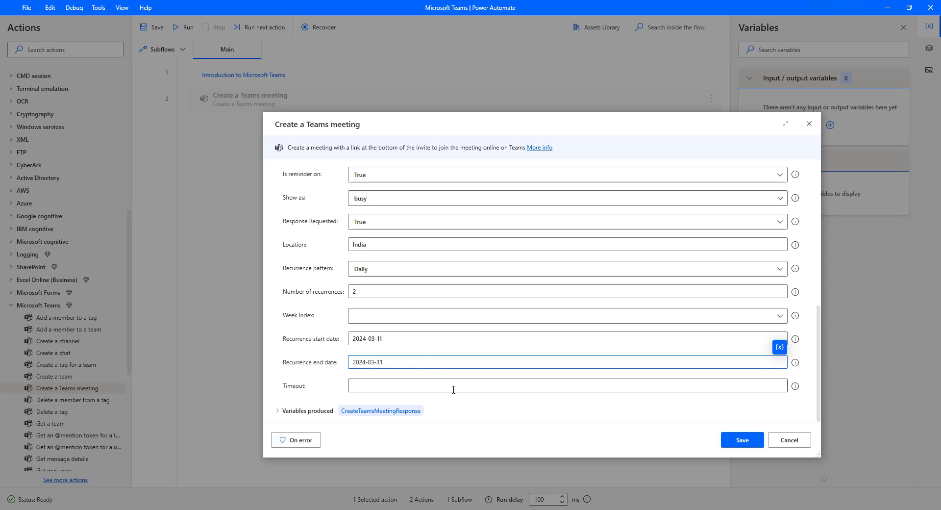
scroll(452, 387, "up", 3)
scroll(451, 390, "up", 5)
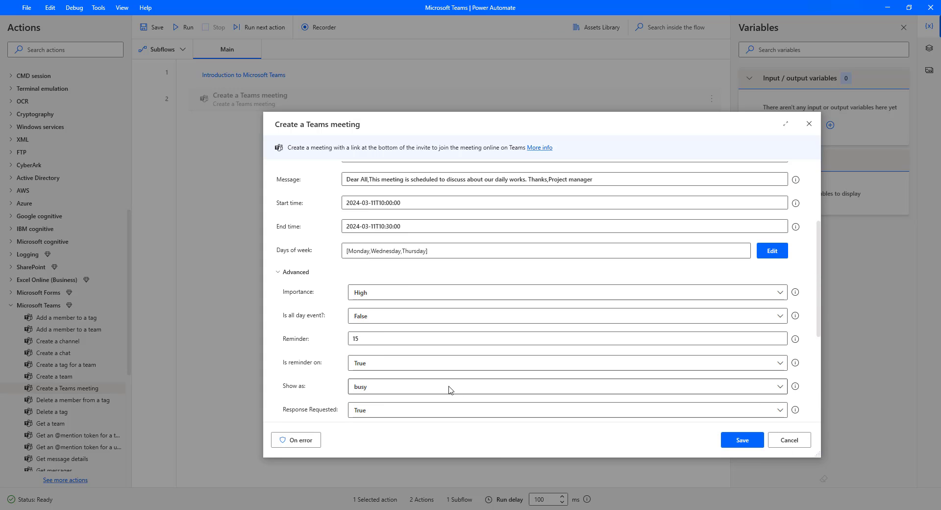
scroll(450, 390, "up", 3)
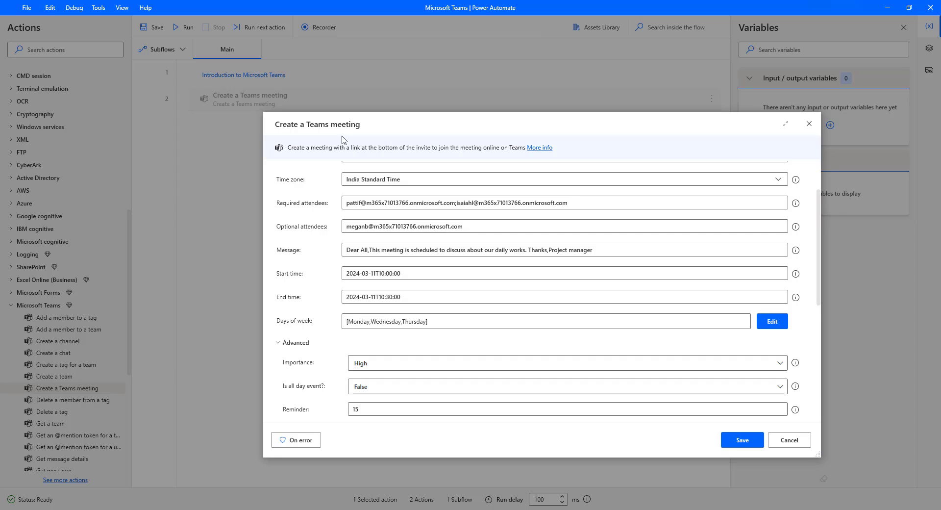
left_click(737, 444)
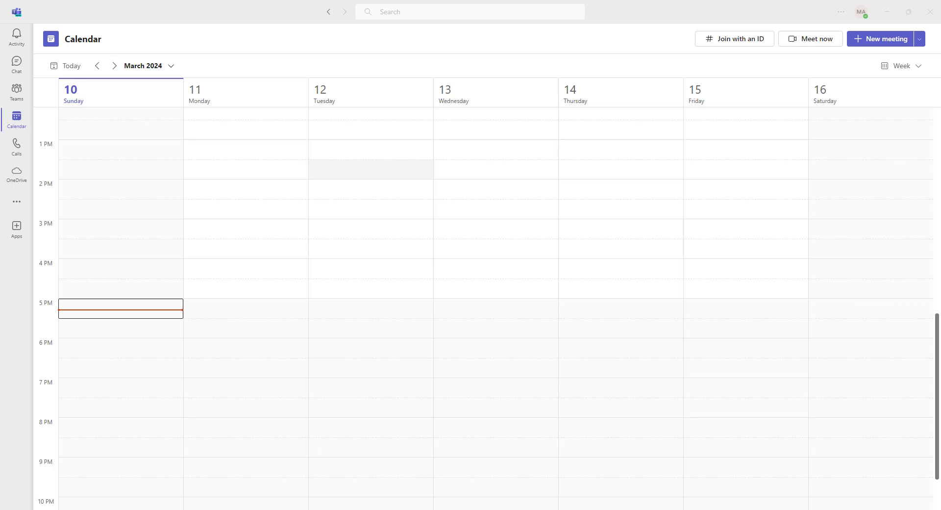
In the Microsoft Teams calendar, check the week of March 10–16, 2024 for existing meetings.
scroll(488, 303, "up", 1)
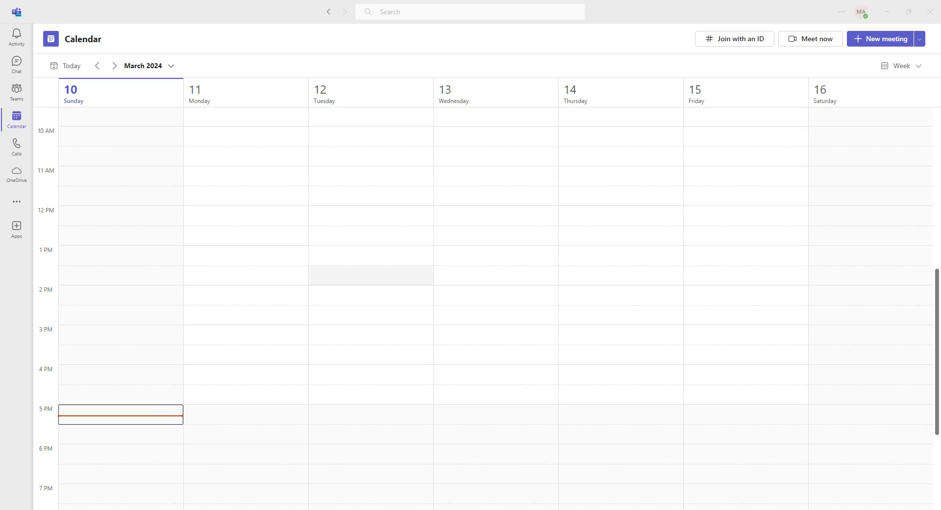
scroll(485, 312, "up", 1)
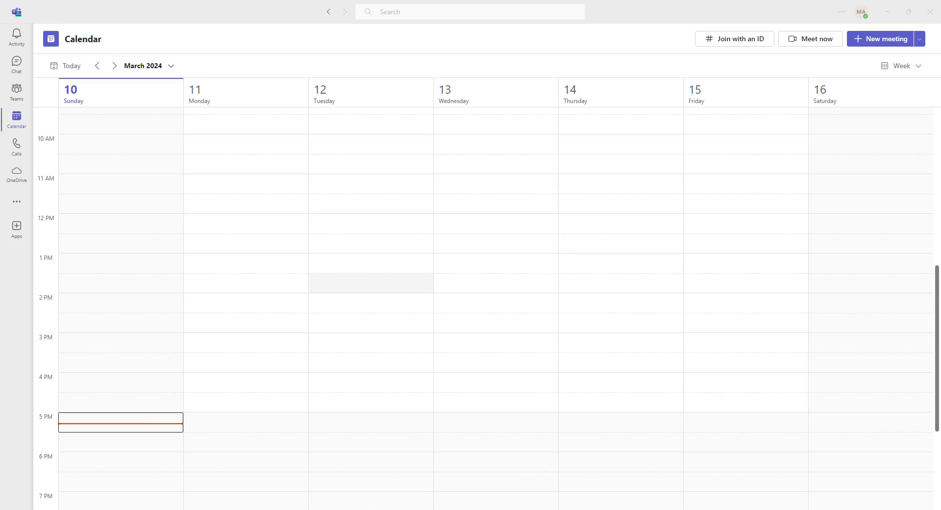
scroll(371, 283, "up", 1)
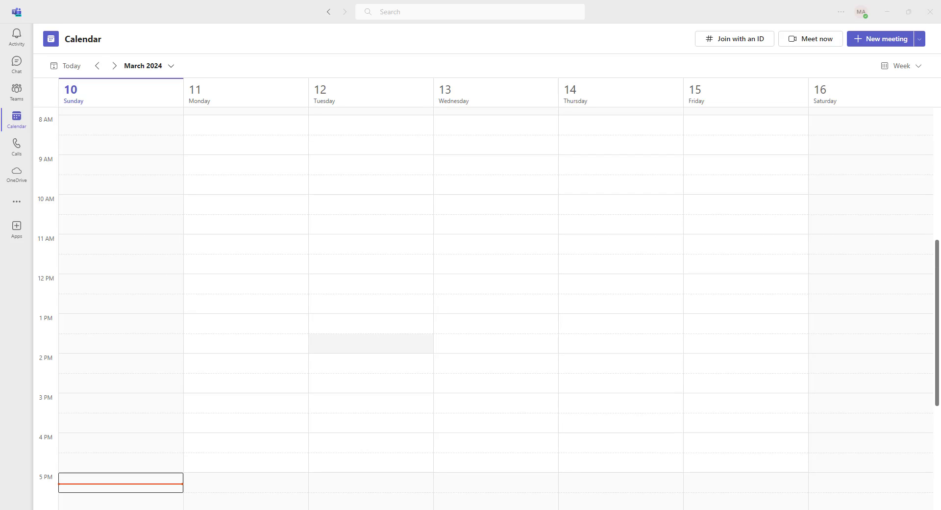
scroll(245, 147, "up", 3)
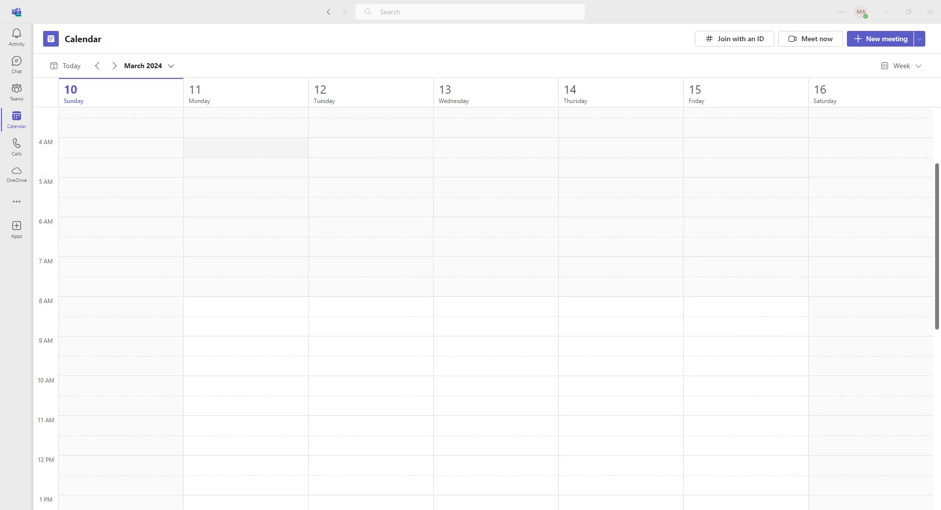
scroll(245, 132, "up", 2)
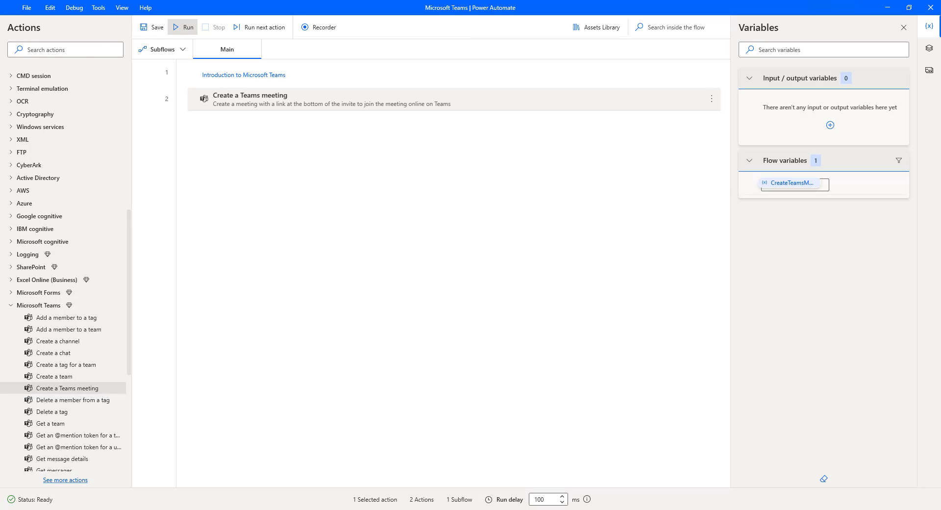
Run the flow and check the Daily Sync Up meetings for March 17–23 in the Microsoft Teams calendar, returning to Power Automate.
left_click(183, 27)
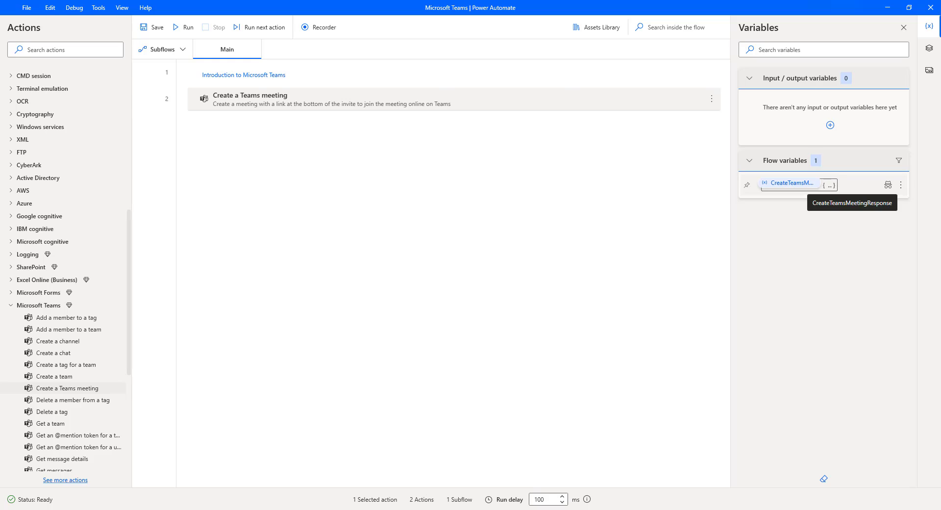
key("alt+Tab")
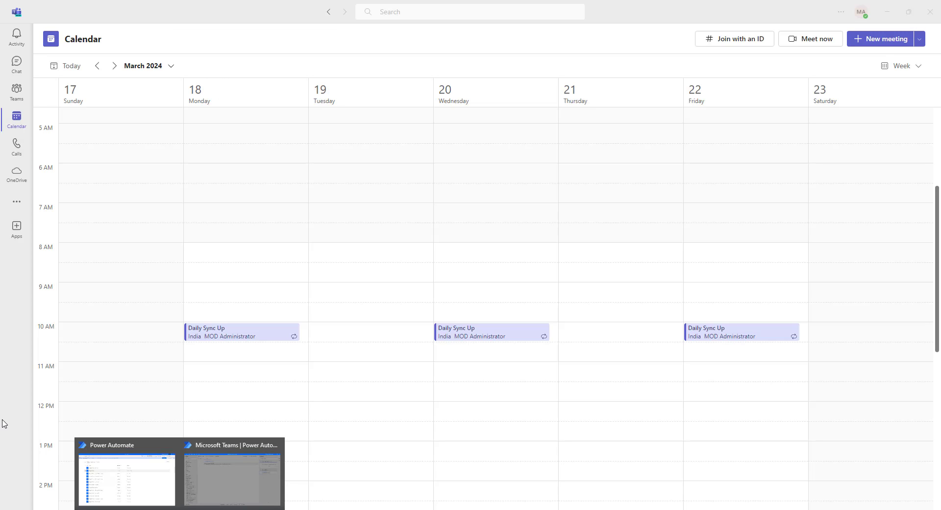
scroll(120, 483, "down", 3)
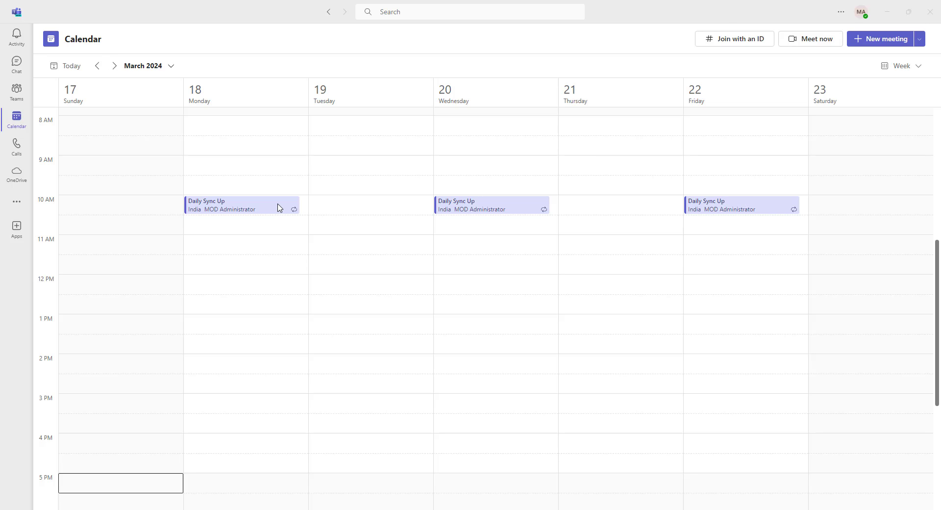
key("alt+Tab")
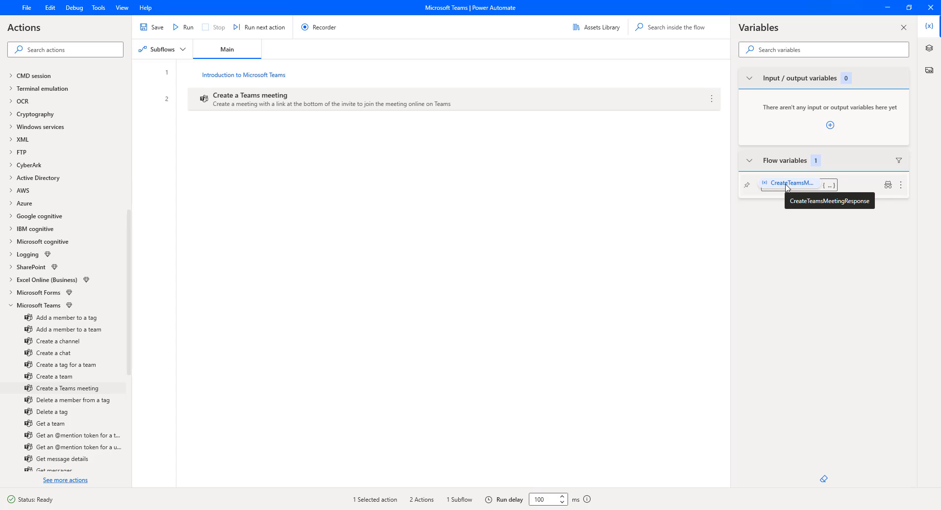
Open the CreateTeamsMeetingResponse flow variable and examine its properties, from the creation details through the online meeting settings to the recurrence.
double_click(786, 187)
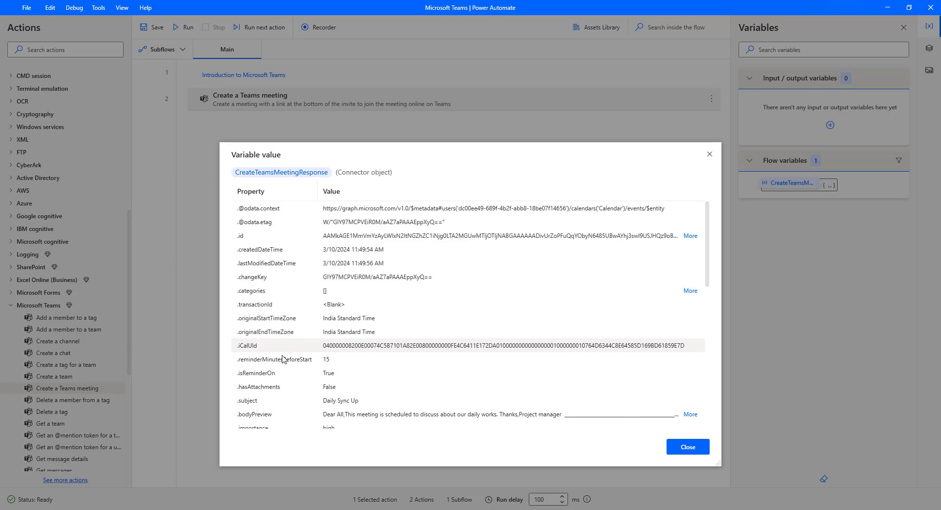
scroll(285, 357, "down", 1)
scroll(304, 338, "down", 1)
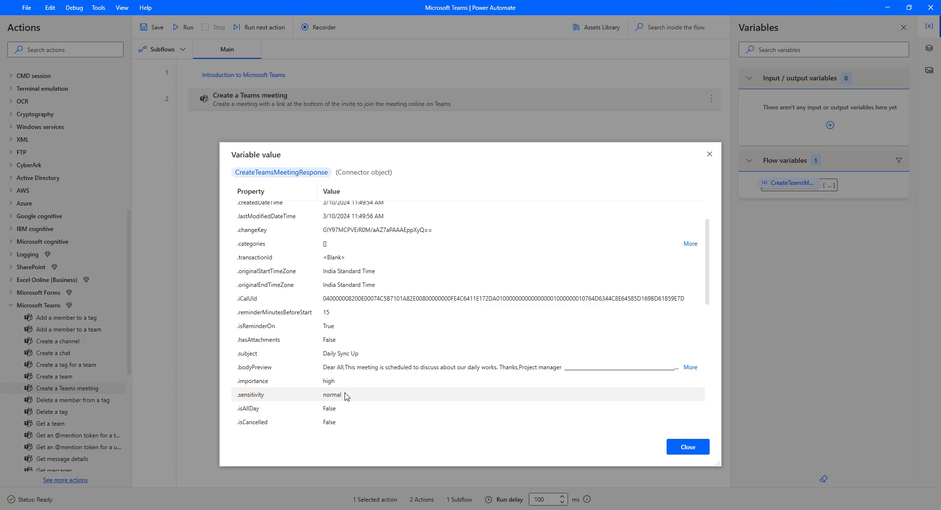
scroll(260, 392, "down", 1)
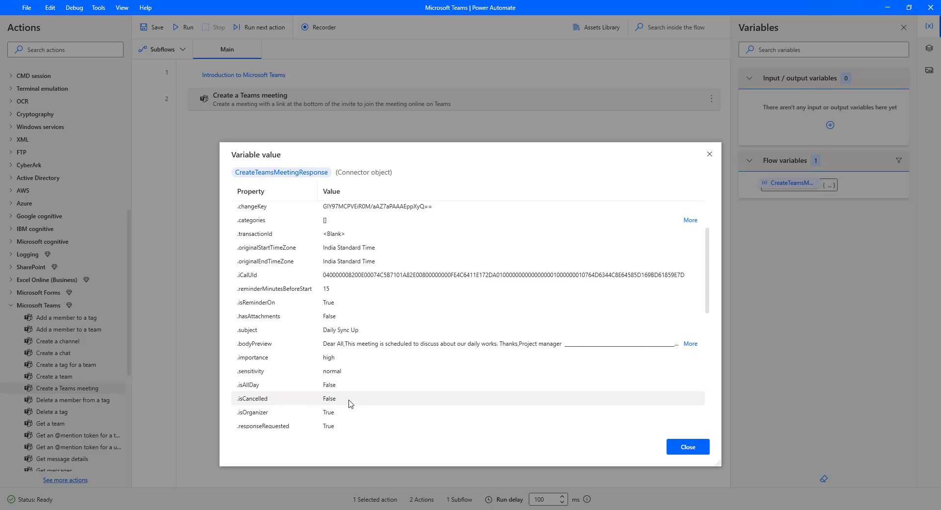
scroll(349, 403, "down", 1)
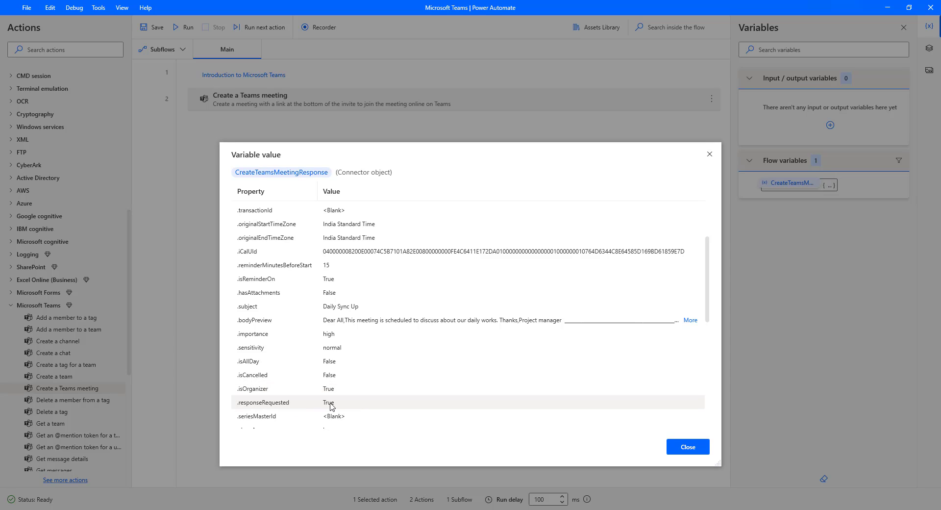
scroll(331, 404, "down", 1)
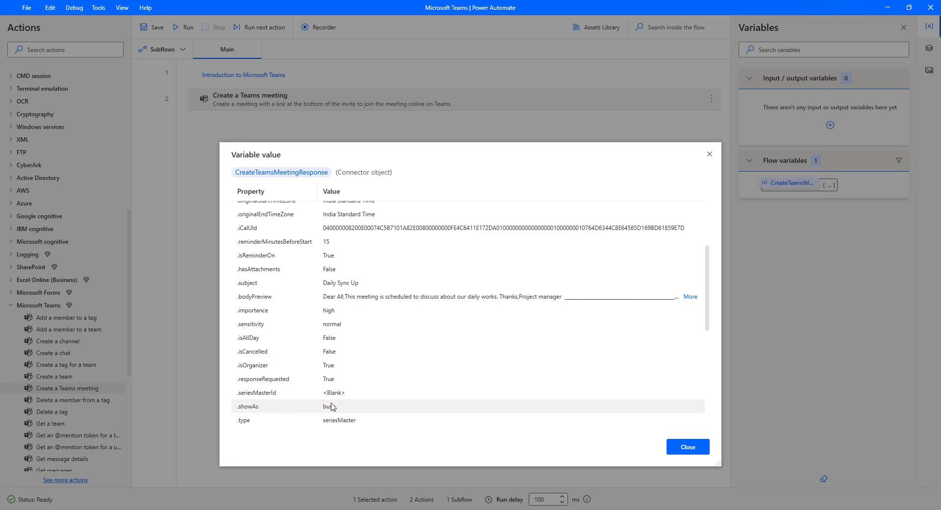
scroll(331, 405, "down", 1)
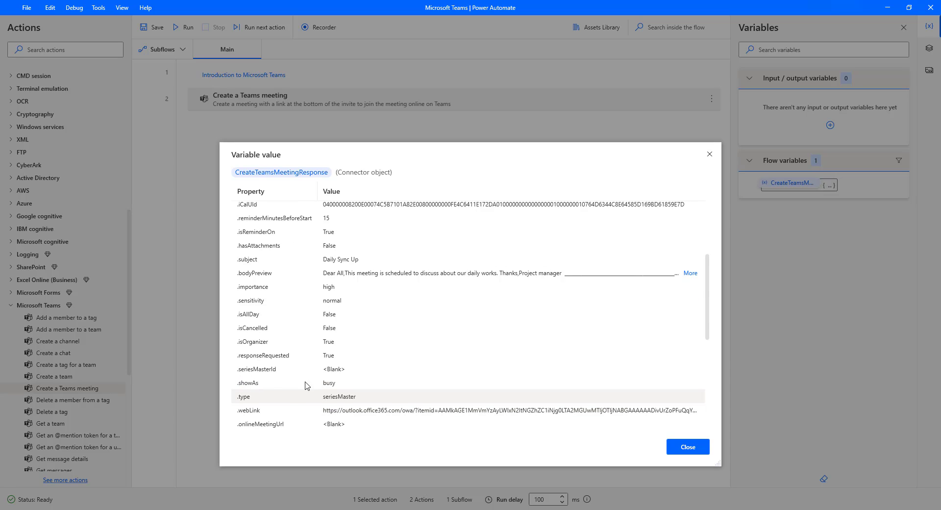
scroll(308, 386, "down", 1)
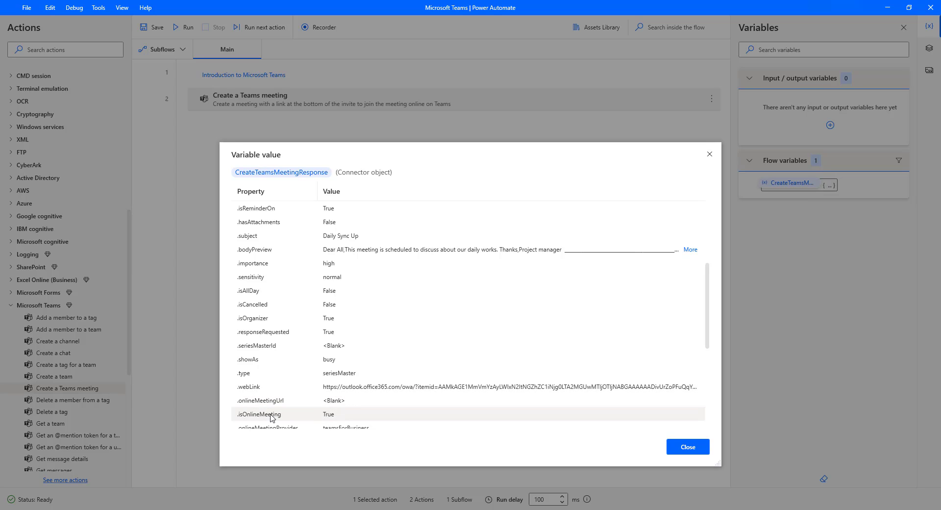
scroll(271, 417, "down", 1)
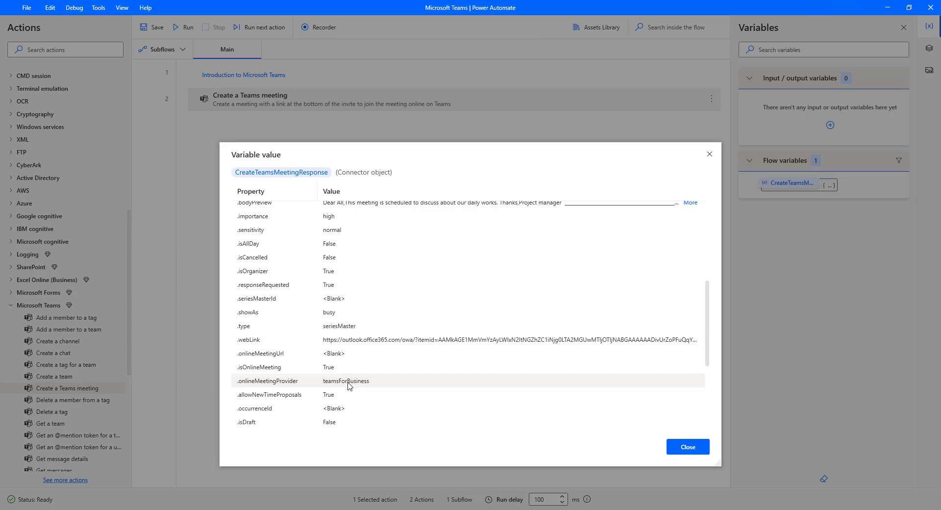
scroll(349, 385, "down", 3)
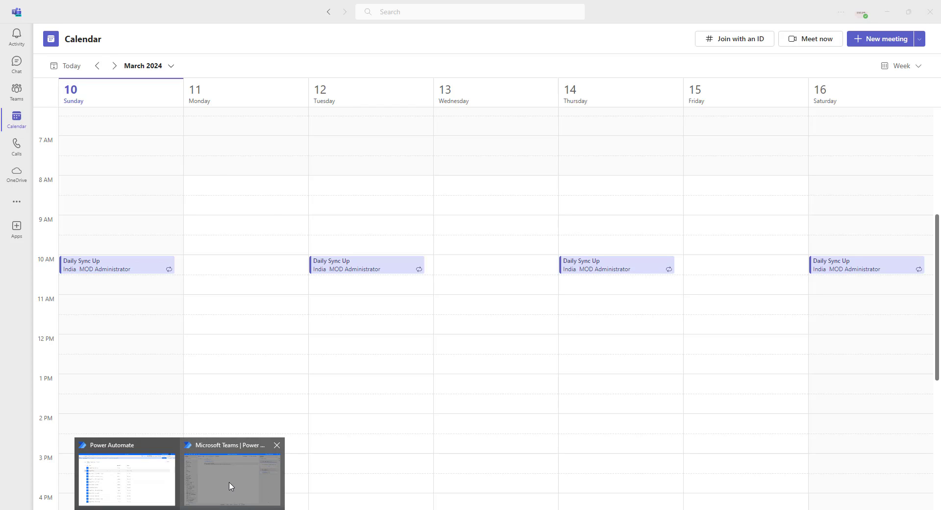
Switch from the Teams calendar back to the Power Automate flow, review the variable's remaining properties through timeZone, and close its value view.
left_click(234, 472)
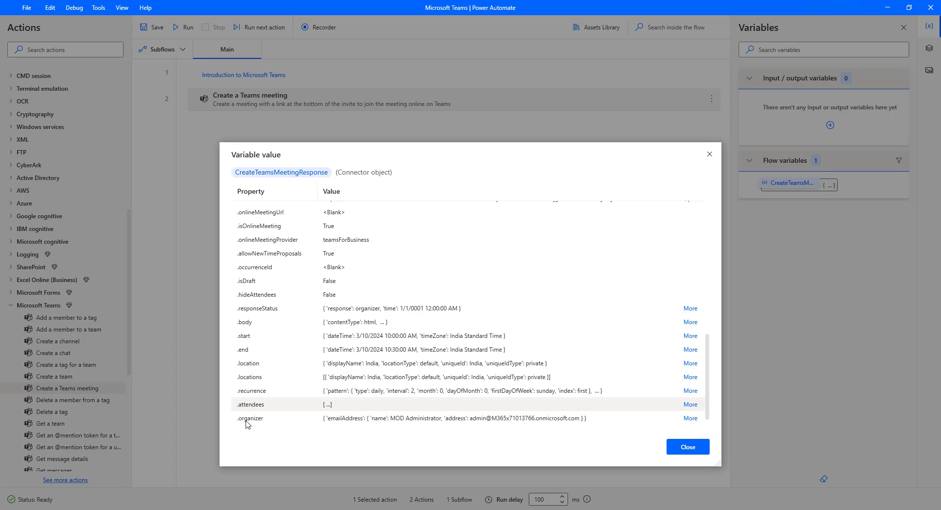
scroll(249, 425, "down", 2)
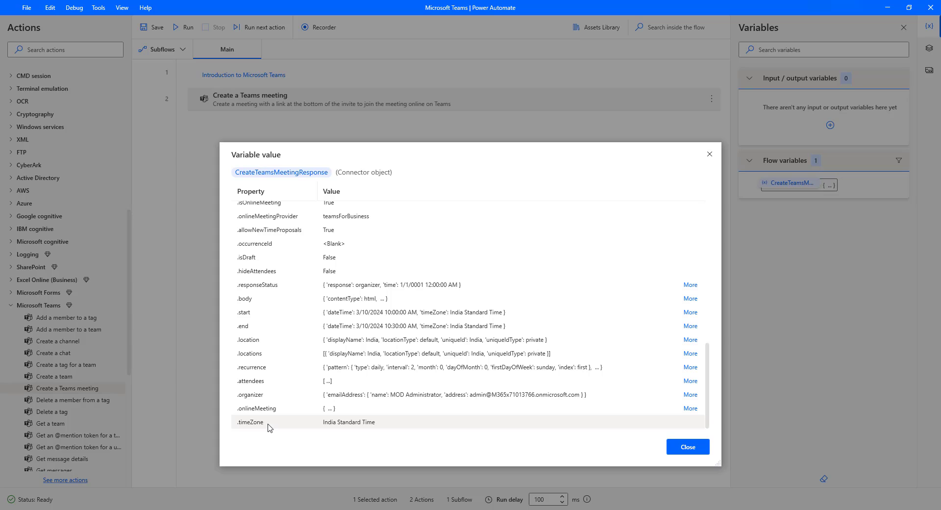
left_click(680, 452)
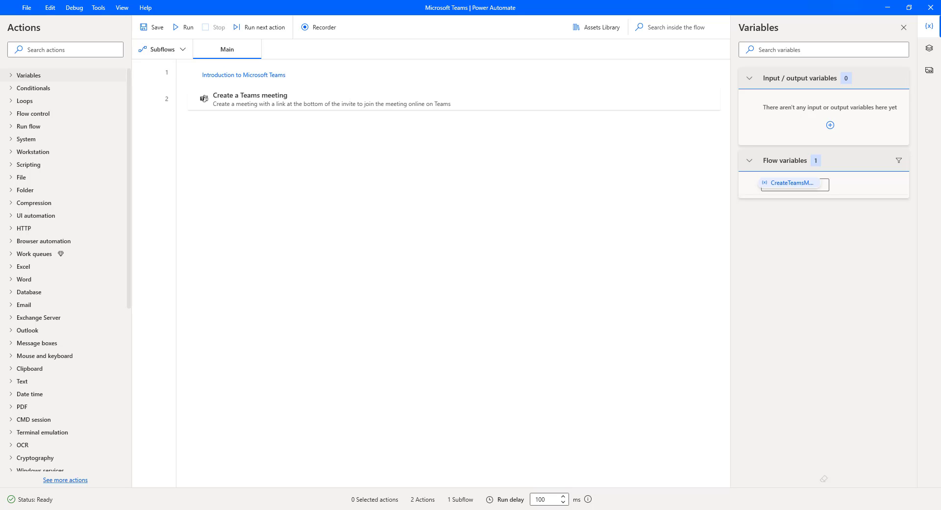